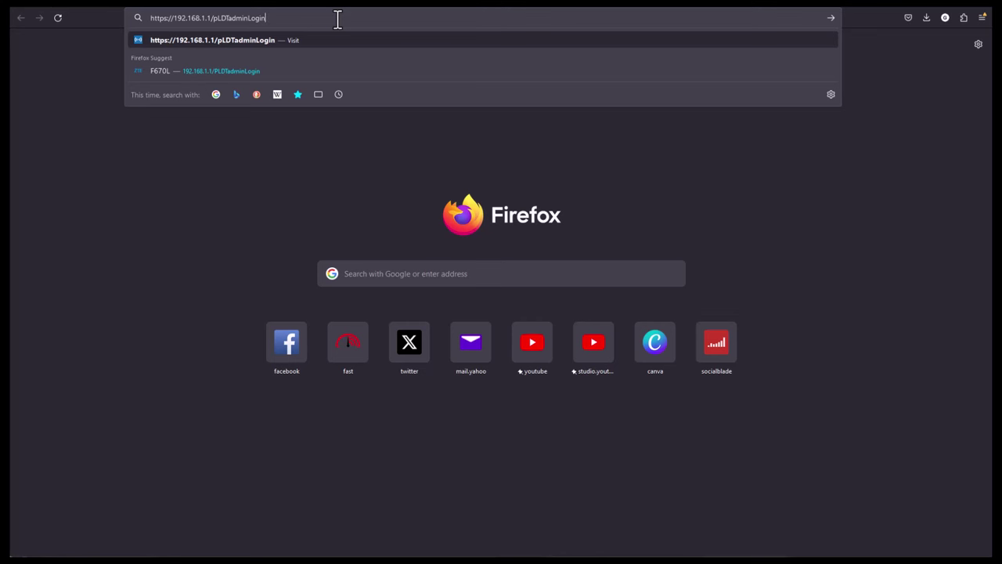
left_click_drag(269, 18, 216, 22)
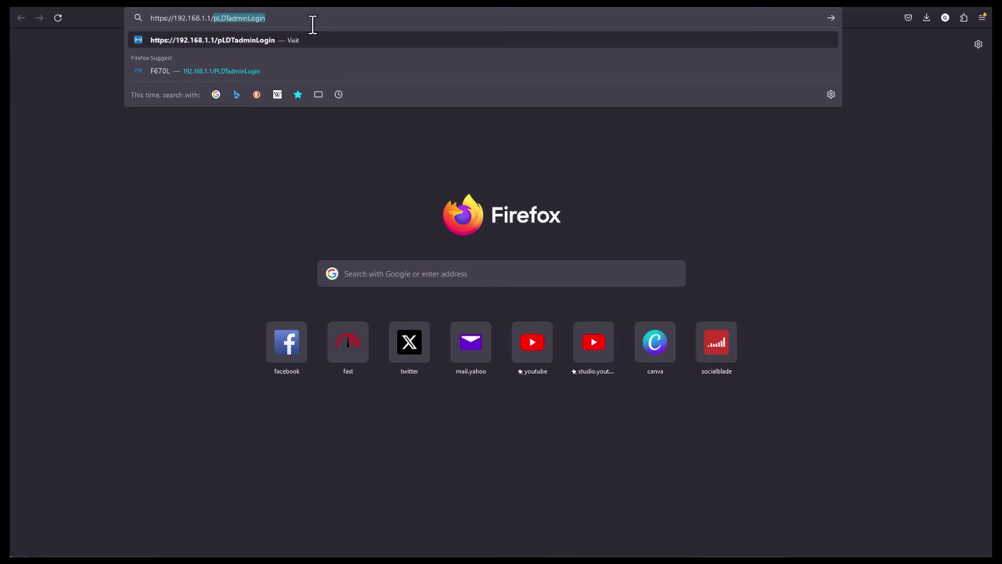
key("Return")
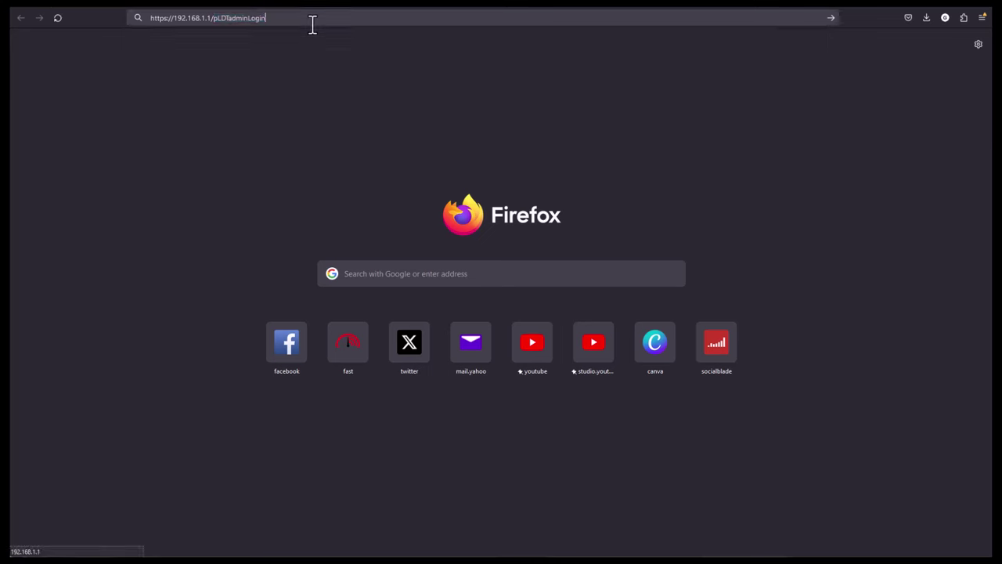
left_click(289, 24)
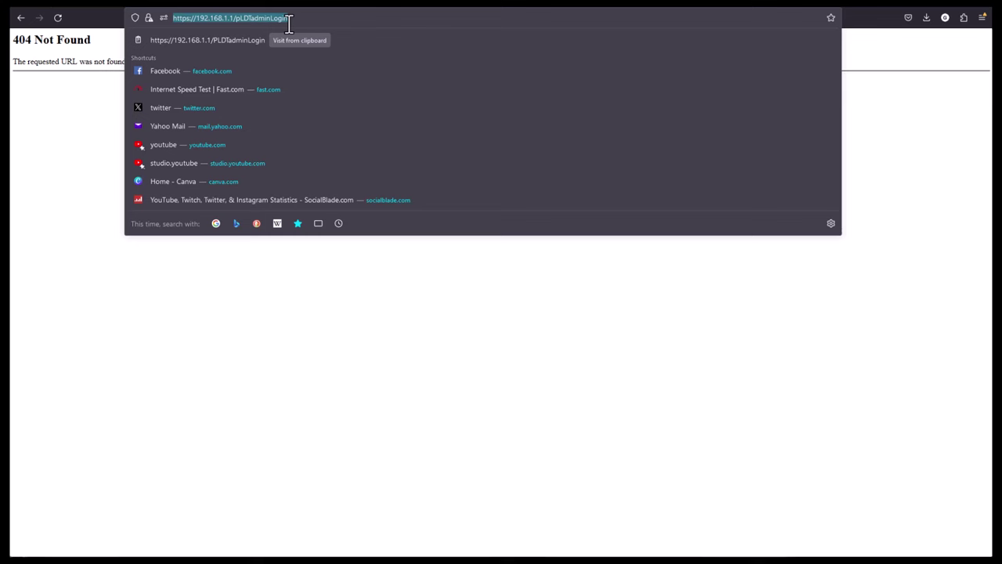
left_click(240, 22)
key("BackSpace")
type("P")
key("Return")
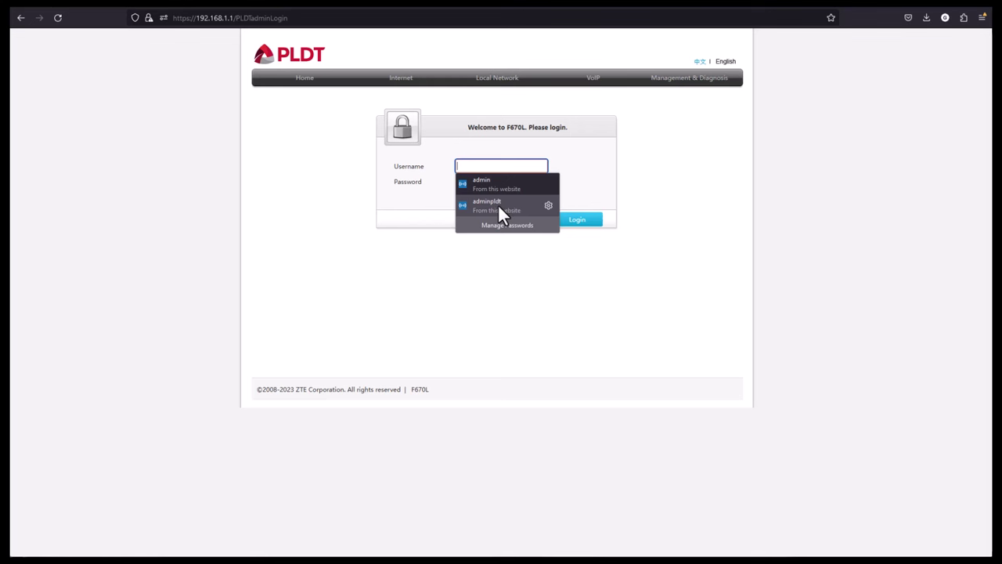
Log in to the router with the saved adminpldt username and its stored password
left_click(499, 206)
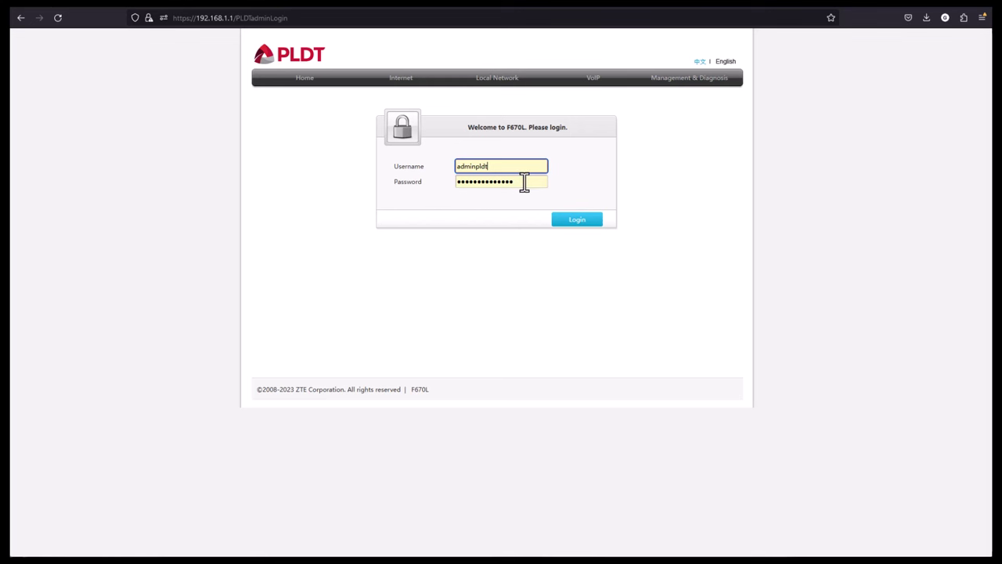
left_click(577, 222)
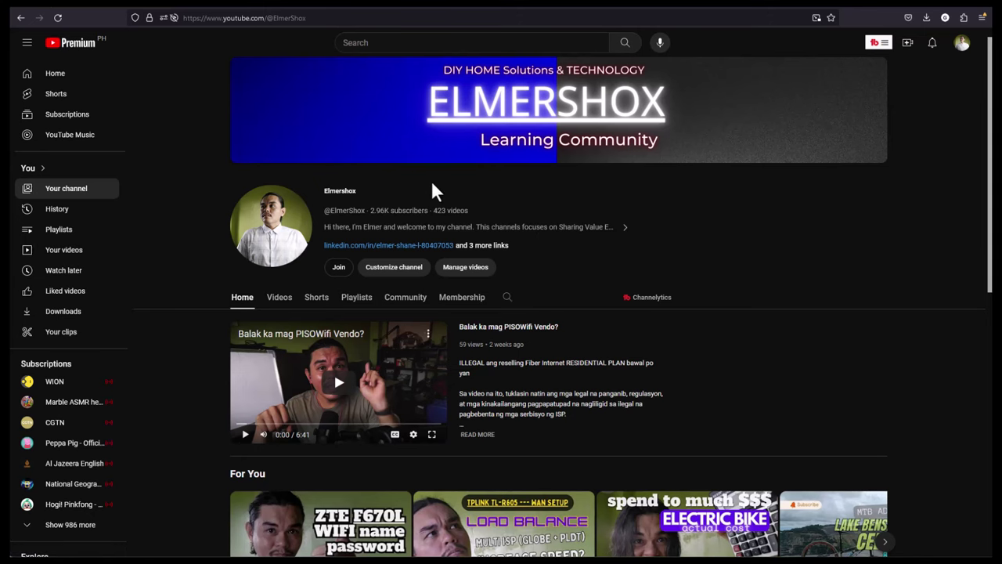
Look through the videos listed on the Elmershox YouTube channel's home page
scroll(642, 235, "down", 5)
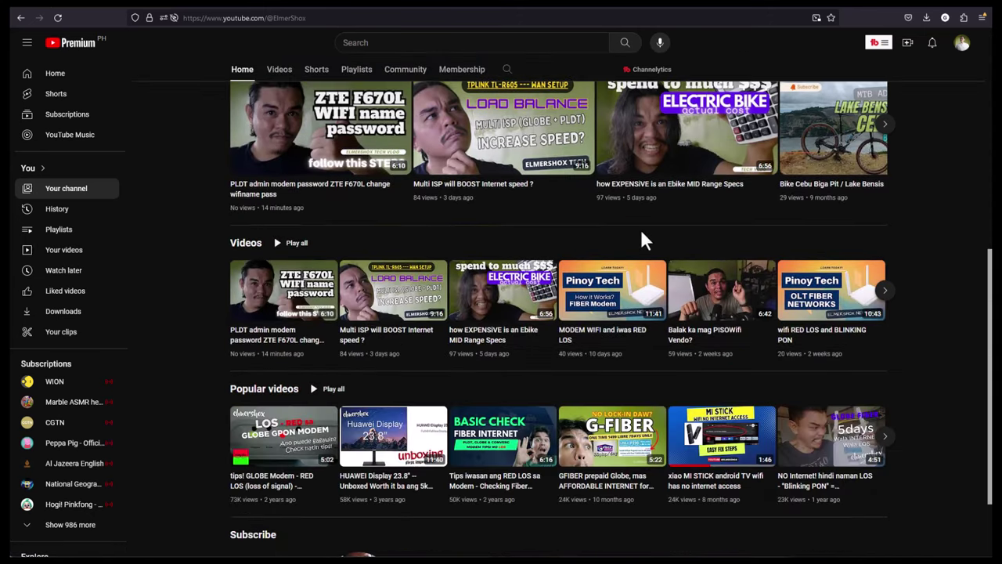
scroll(640, 232, "up", 1)
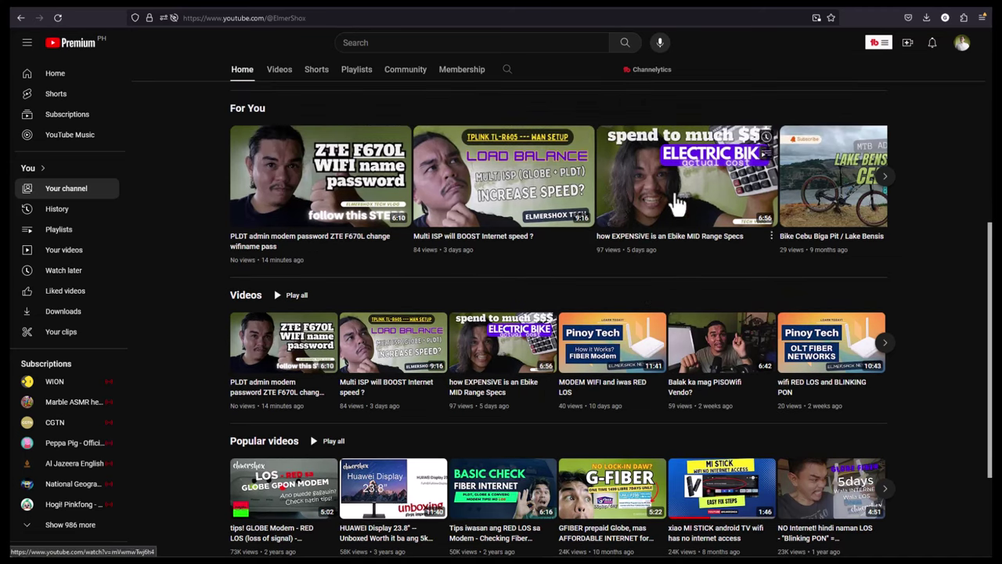
mouse_move(364, 197)
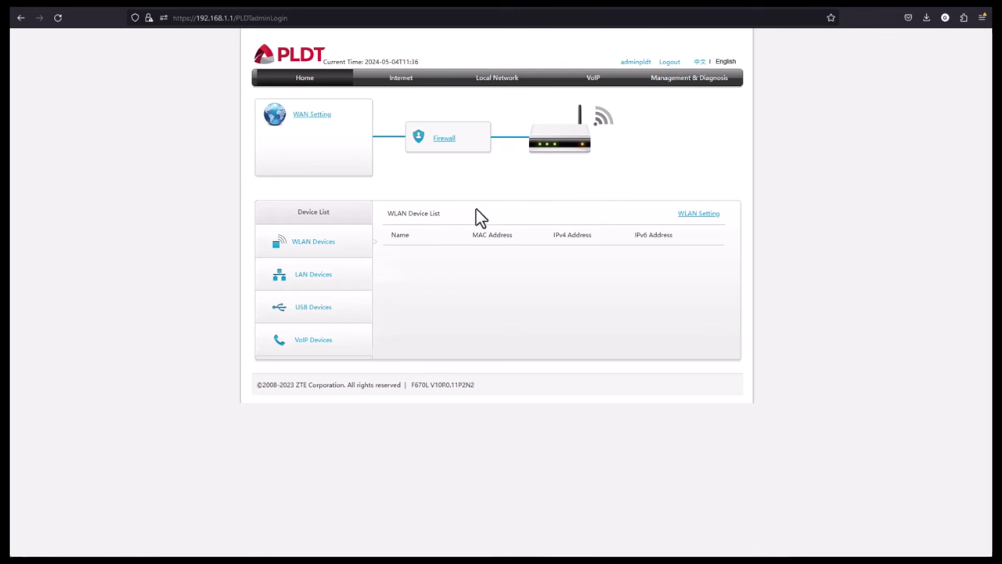
Open the router's Internet status and examine the PON information, especially the optical module input and output power
left_click(391, 79)
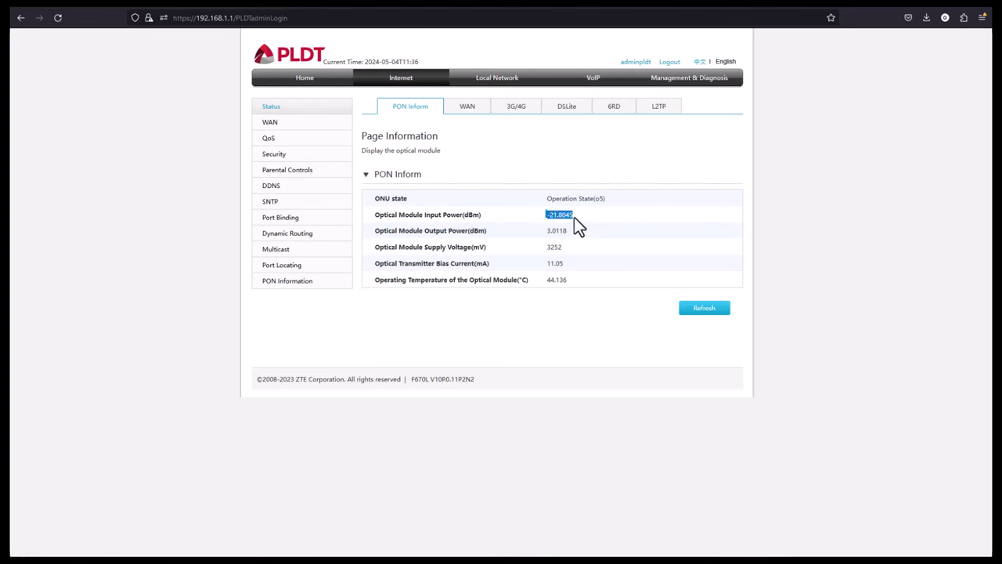
left_click_drag(368, 214, 586, 276)
left_click(391, 224)
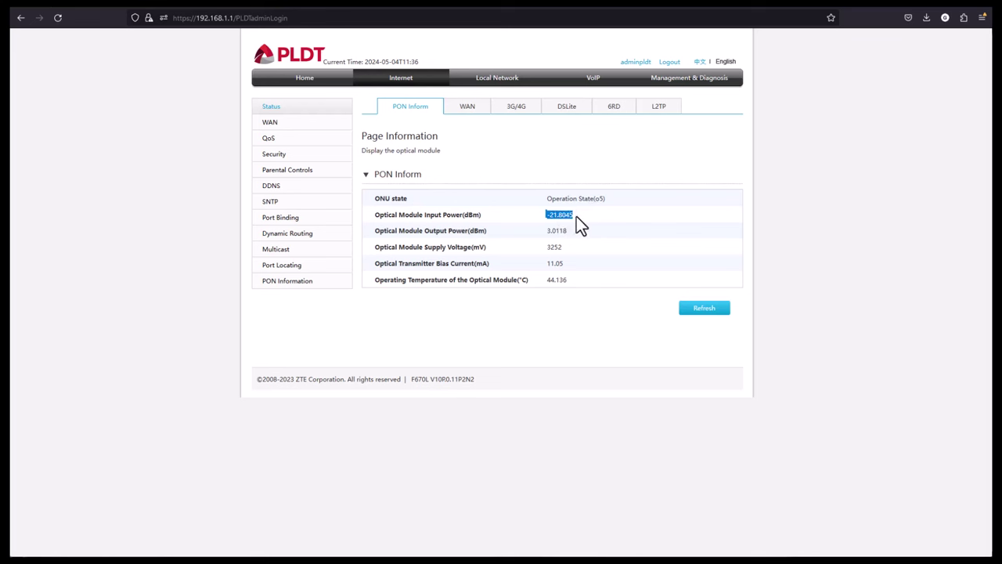
left_click_drag(374, 230, 554, 247)
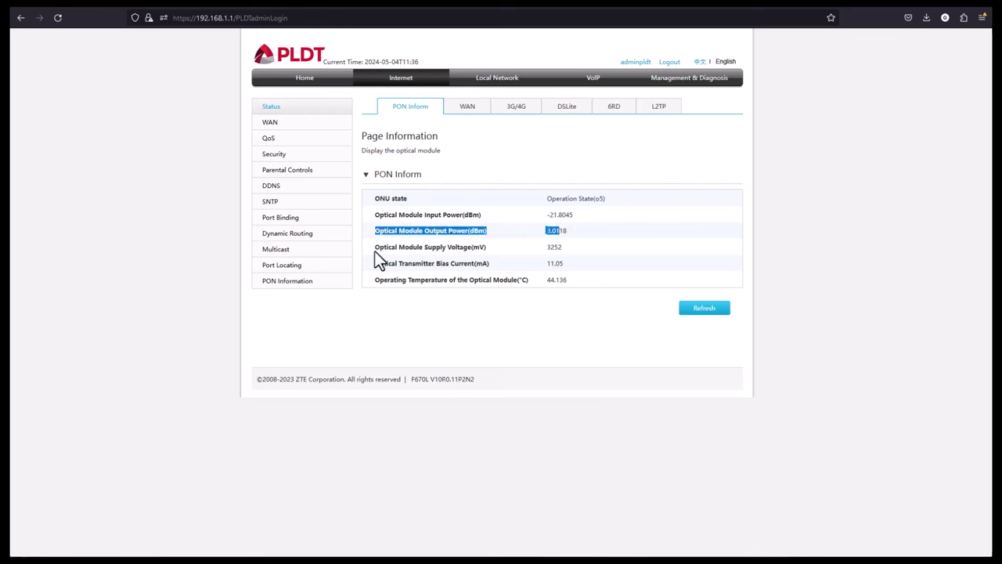
left_click_drag(374, 251, 363, 208)
left_click(572, 282)
left_click(546, 223)
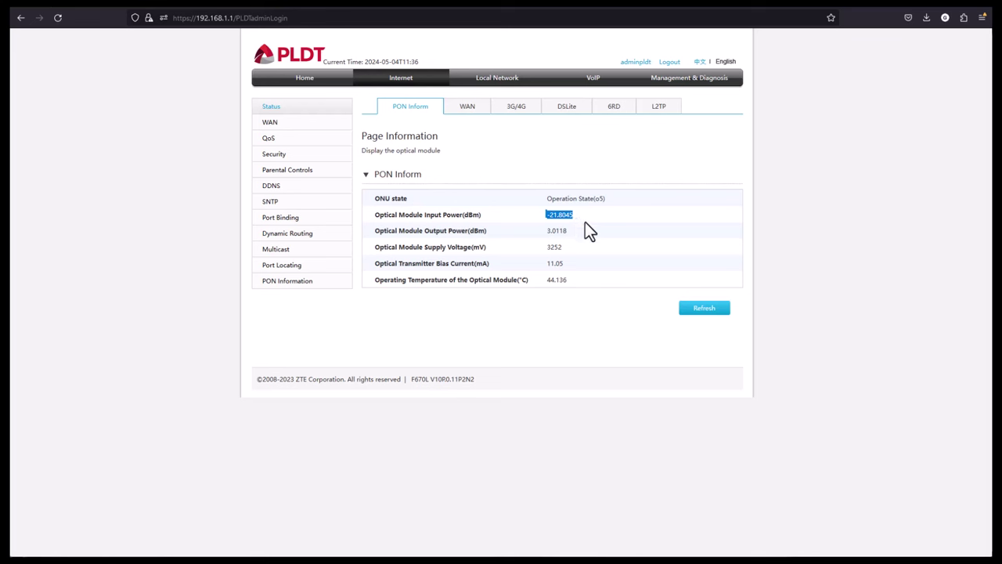
left_click(570, 220)
left_click_drag(548, 220, 573, 221)
left_click_drag(382, 216, 562, 216)
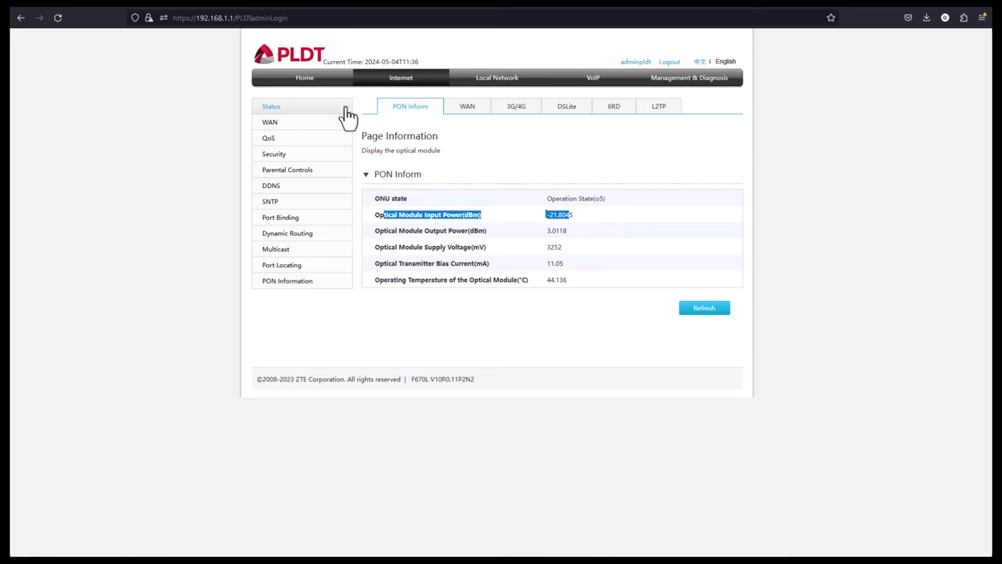
Examine the settings of the Internet_tr069_wan connection, including its VLAN ID, and view the 3G/4G device status
left_click(275, 124)
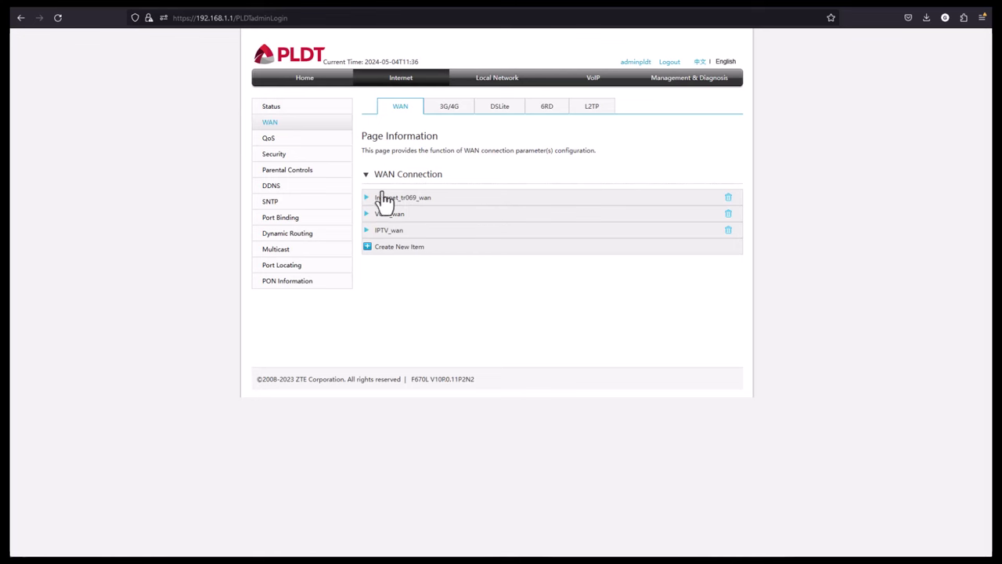
left_click(374, 200)
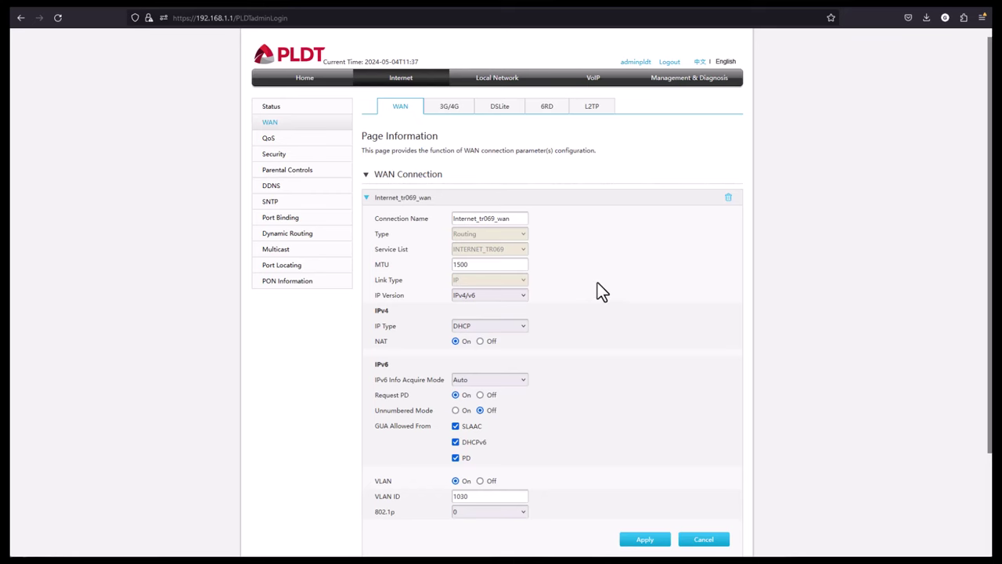
scroll(599, 285, "down", 3)
scroll(599, 287, "up", 3)
left_click_drag(470, 497, 415, 495)
left_click(272, 401)
left_click(449, 110)
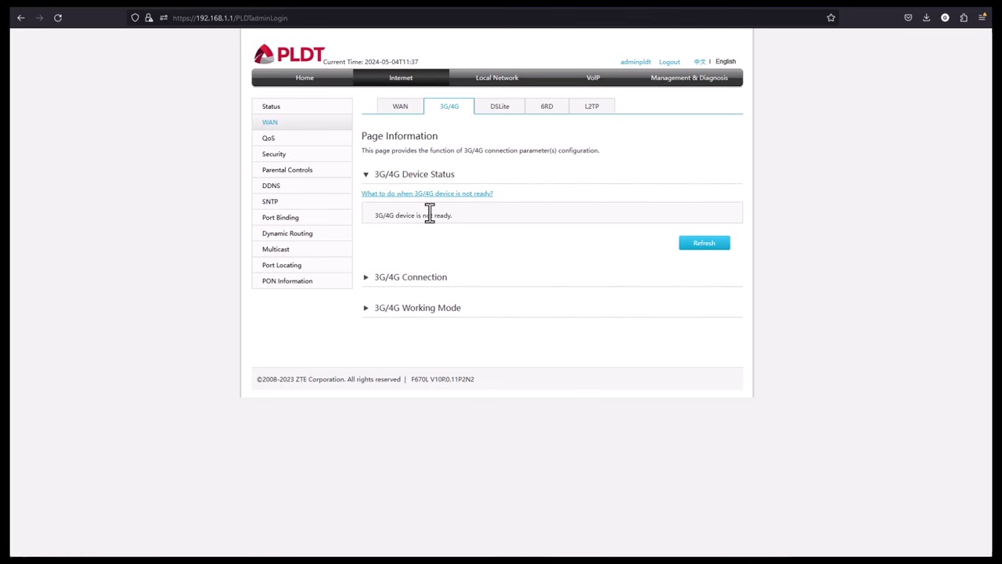
View the QoS global configuration and the security settings for the firewall and Anti-DoS anti-hacking threshold
left_click(274, 141)
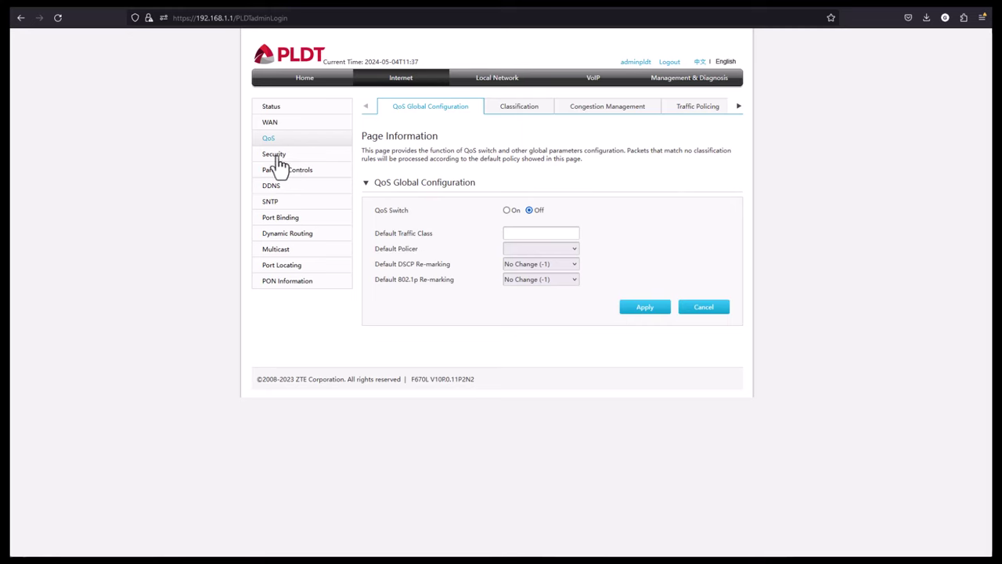
left_click(284, 156)
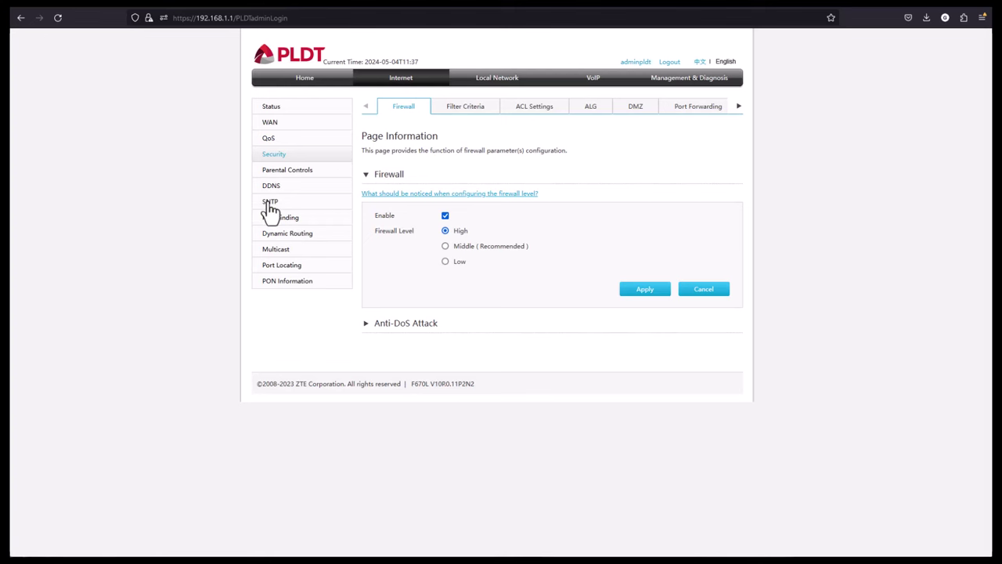
left_click(368, 324)
left_click(373, 346)
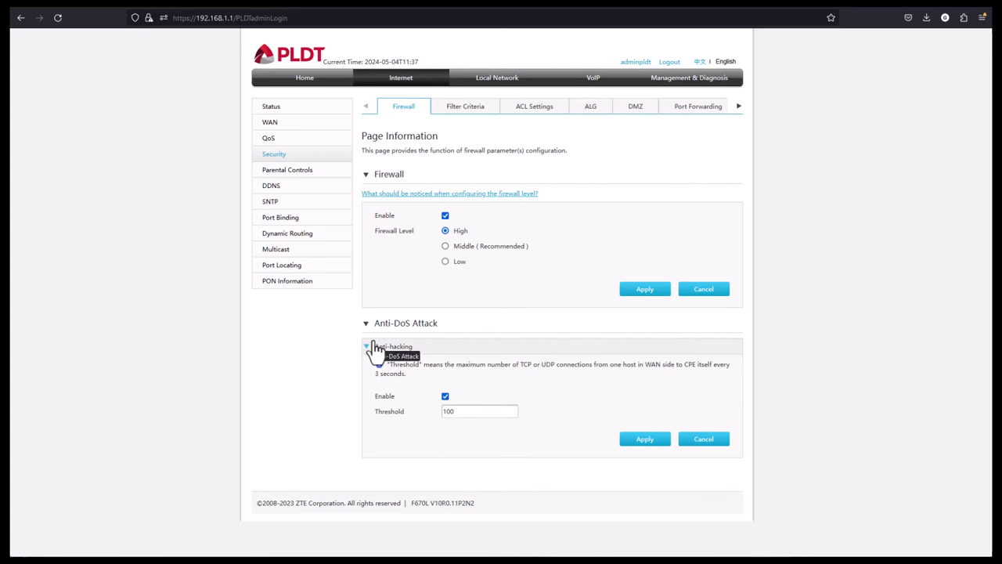
left_click(375, 349)
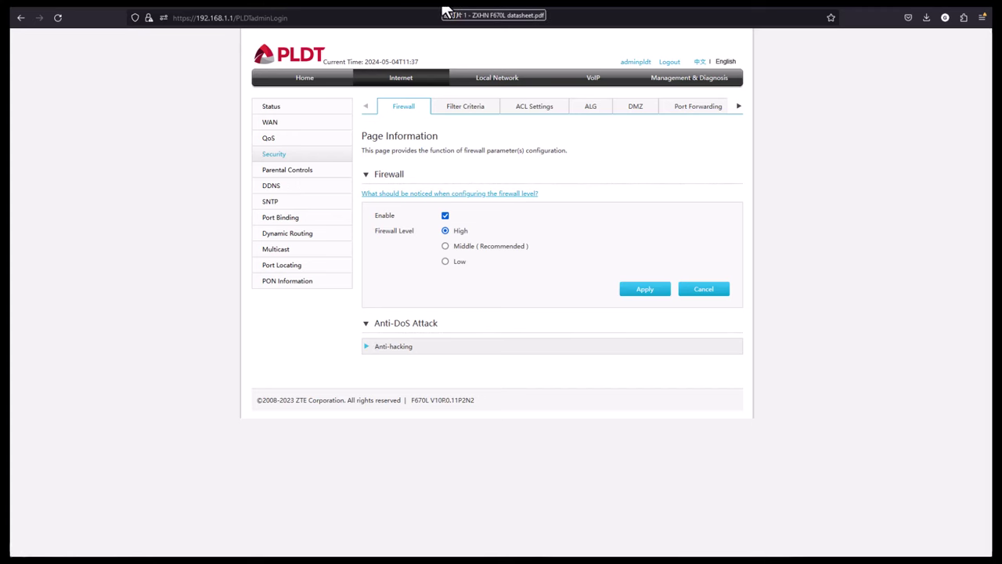
left_click(444, 8)
left_click(366, 8)
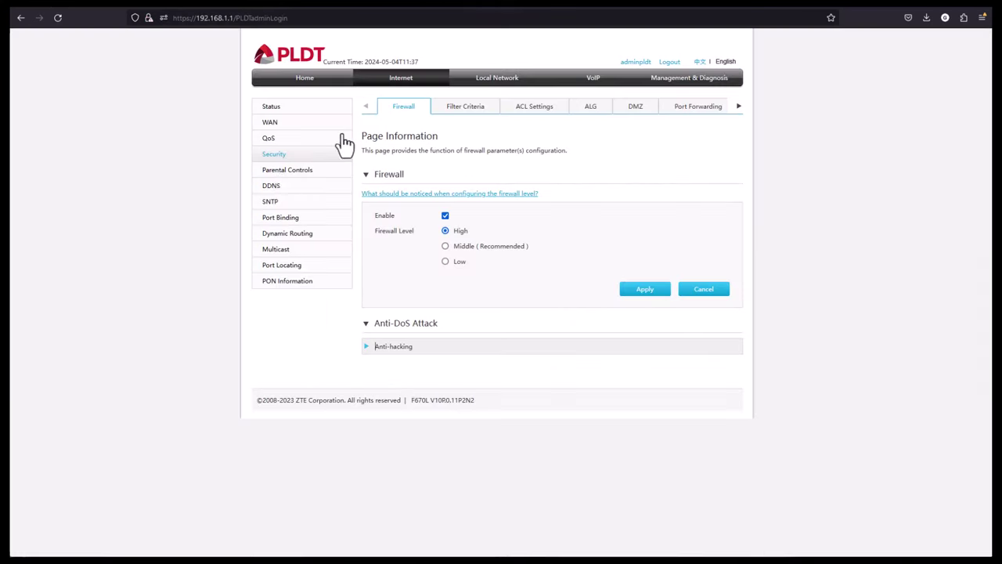
Examine the new parental controls item, previewing the URL Black List action and returning the action to Ban Internet Access
left_click(270, 171)
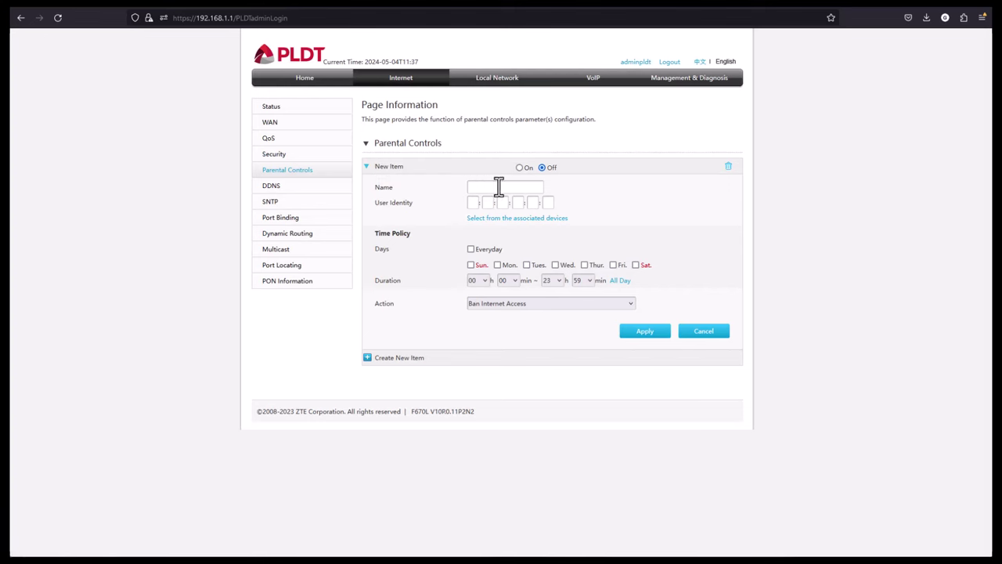
left_click(543, 168)
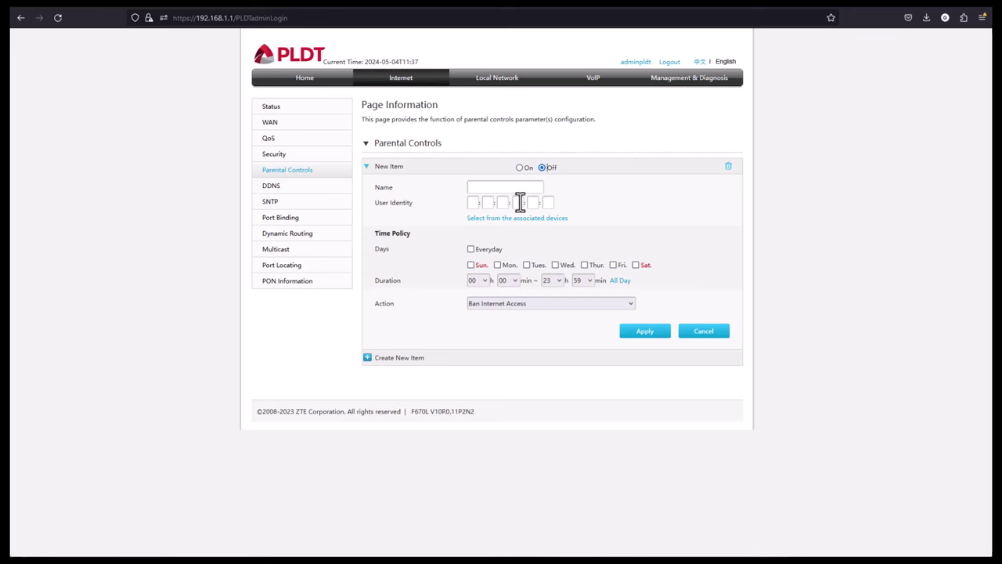
left_click(498, 303)
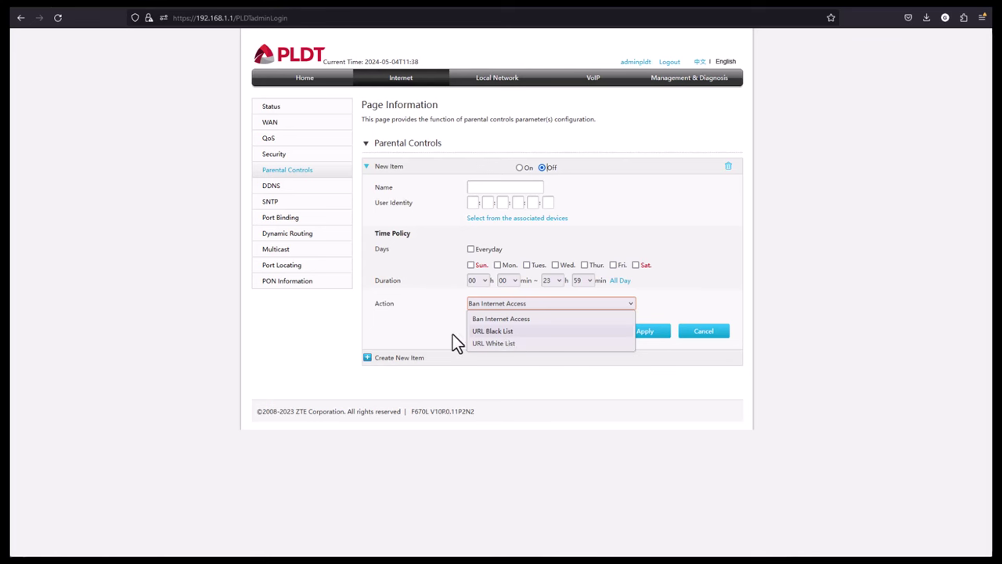
left_click(453, 335)
left_click(478, 307)
left_click(499, 330)
left_click(509, 319)
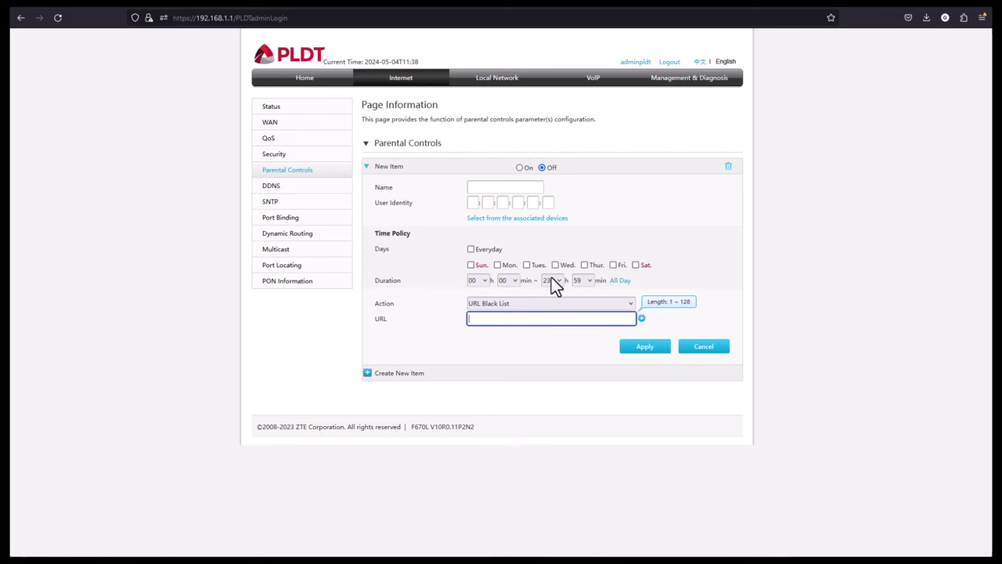
left_click(444, 340)
left_click(517, 307)
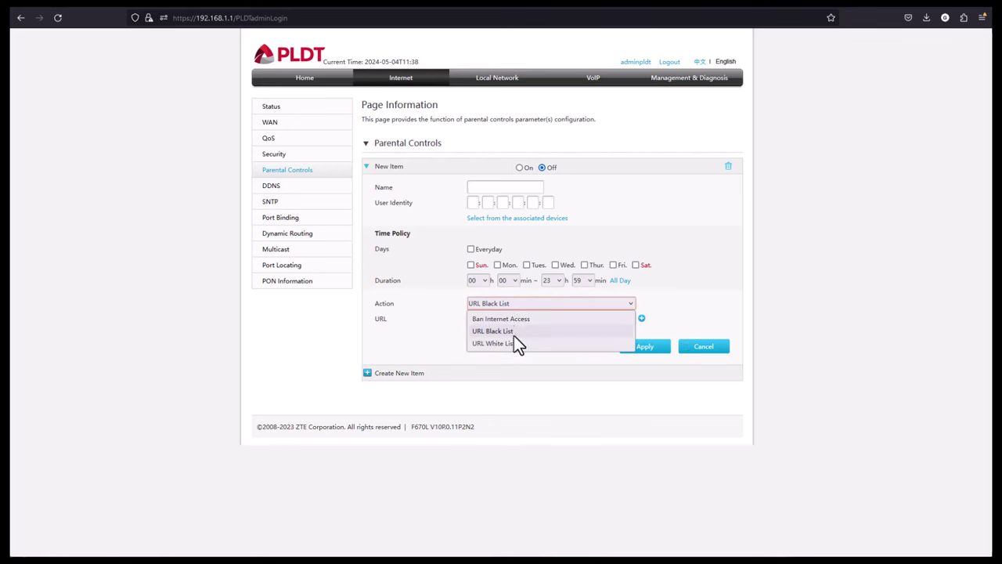
left_click(516, 319)
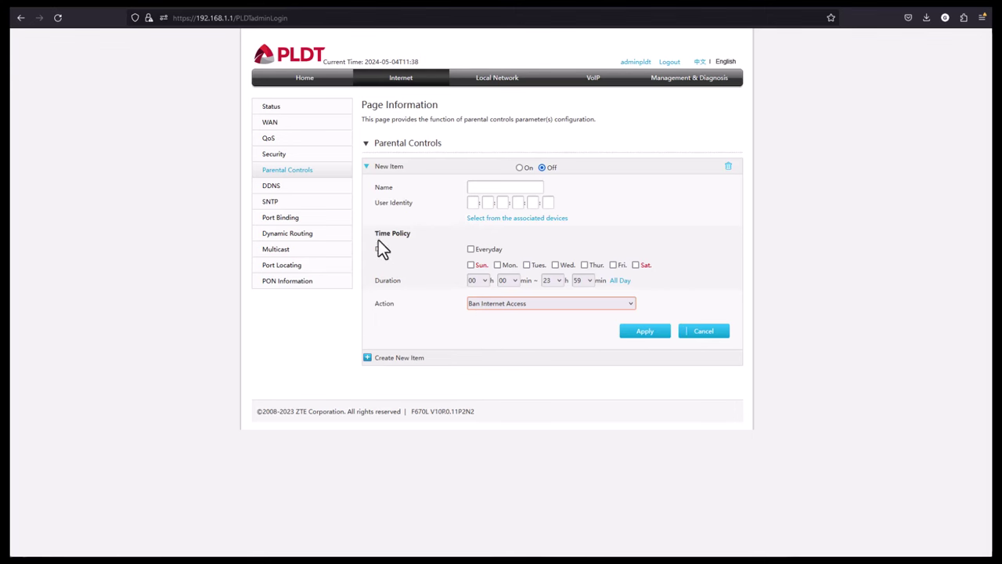
View the DDNS provider settings and the SNTP time server settings
left_click(291, 190)
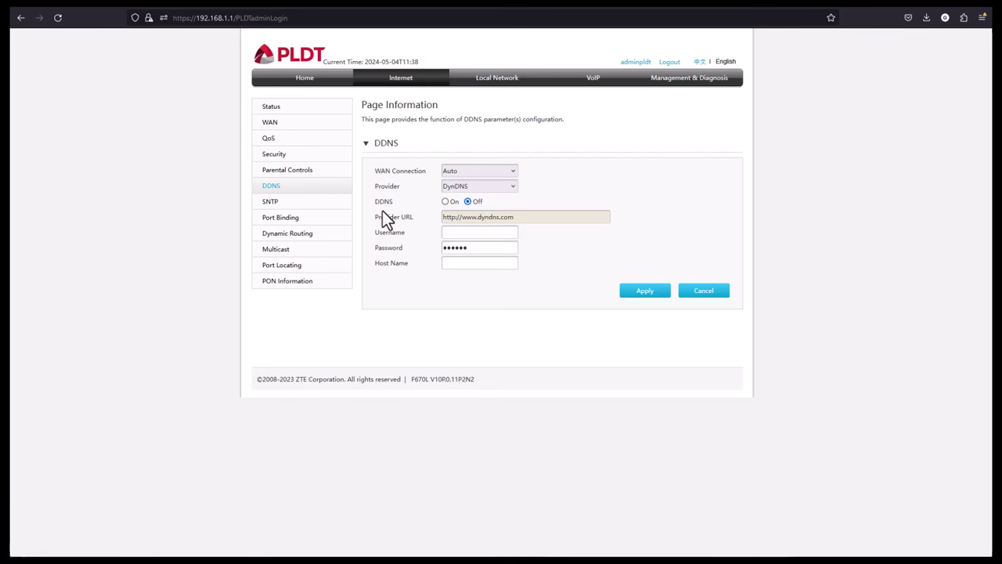
left_click(266, 203)
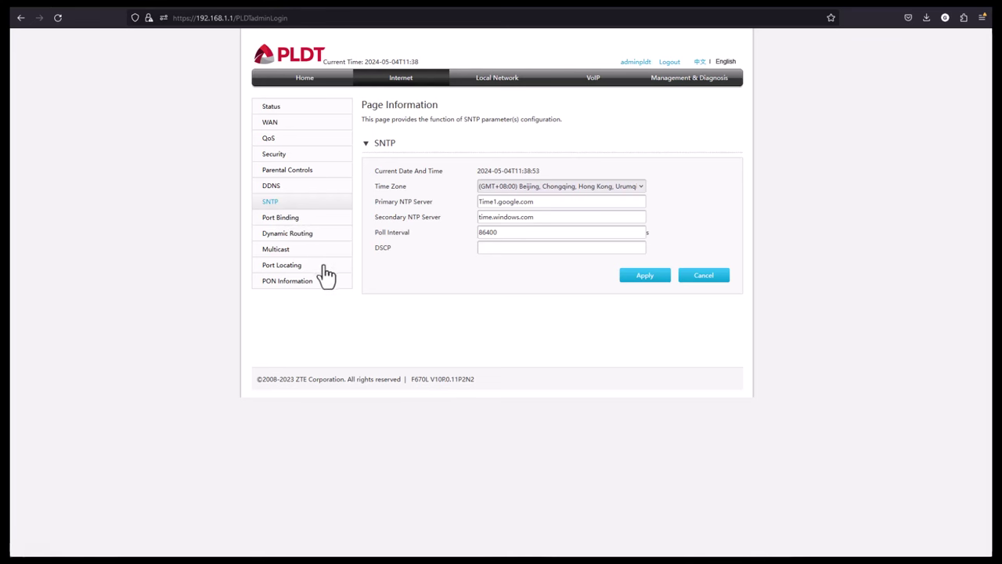
Examine the port bindings of Internet_tr069_wan and IPTV_wan, and view the dynamic routing RIP settings
left_click(284, 219)
left_click(416, 167)
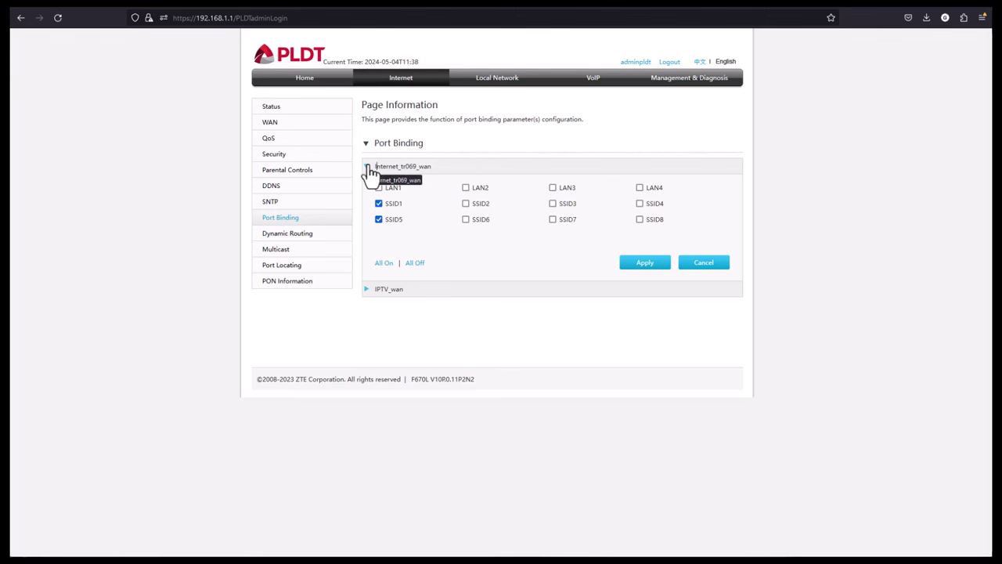
left_click(368, 167)
left_click(376, 185)
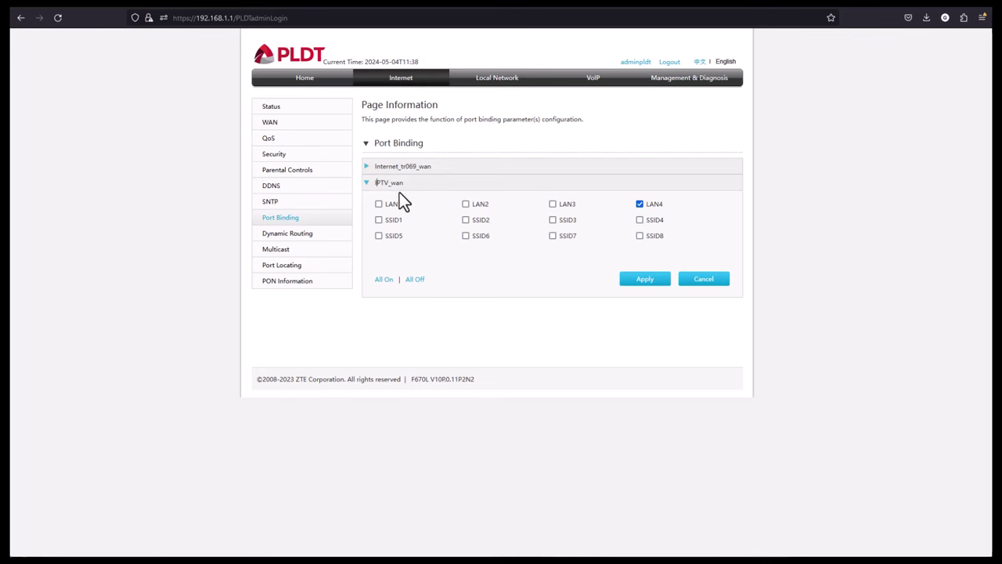
left_click(368, 186)
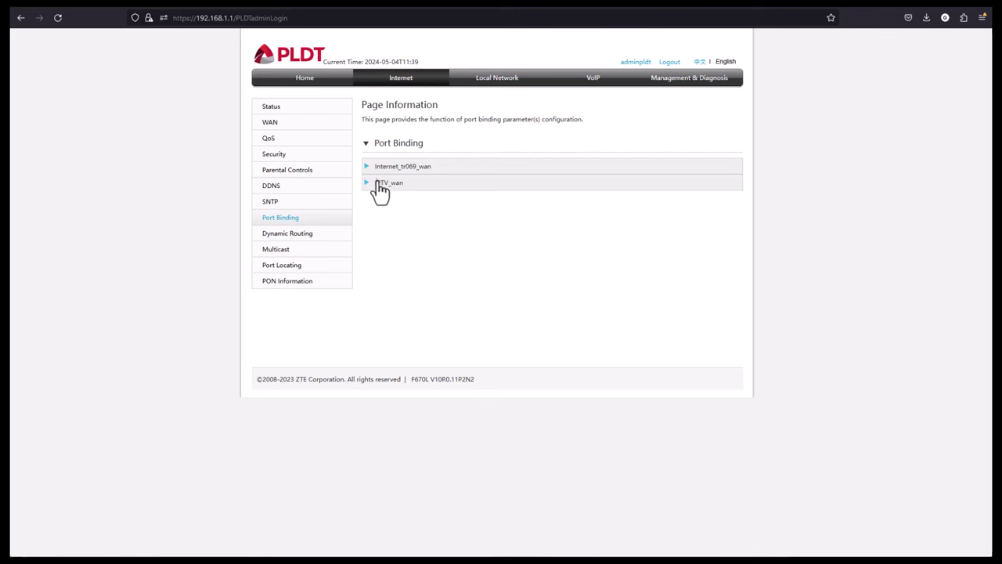
left_click(380, 185)
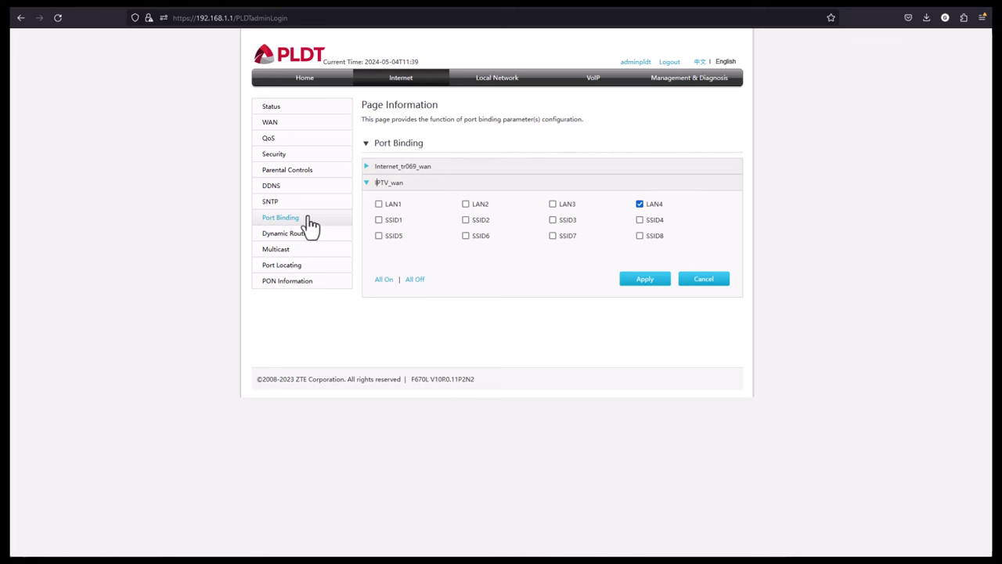
left_click(288, 233)
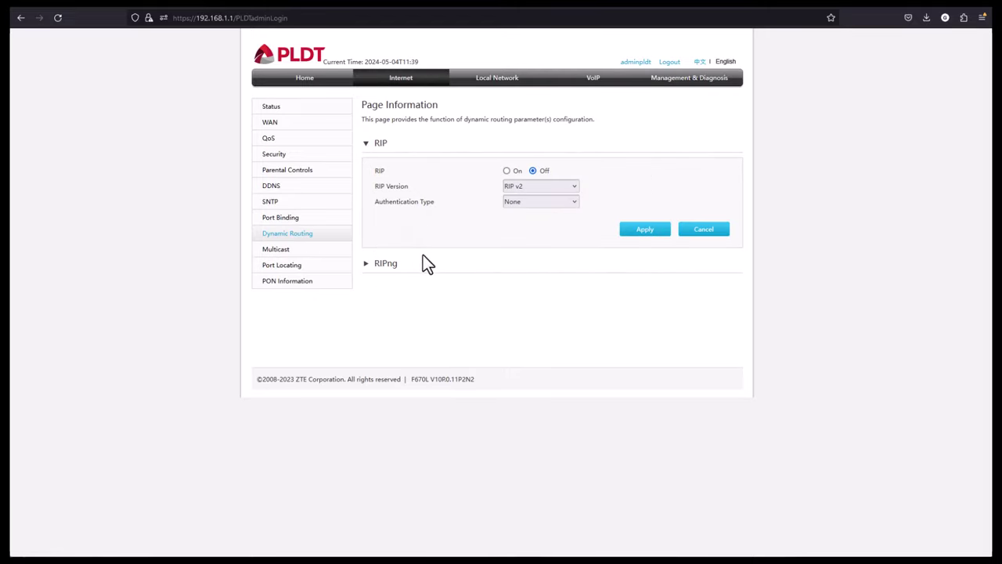
View the dynamic routing RIPng settings and collapse the RIP and RIPng sections
left_click(407, 267)
left_click(419, 264)
left_click(392, 146)
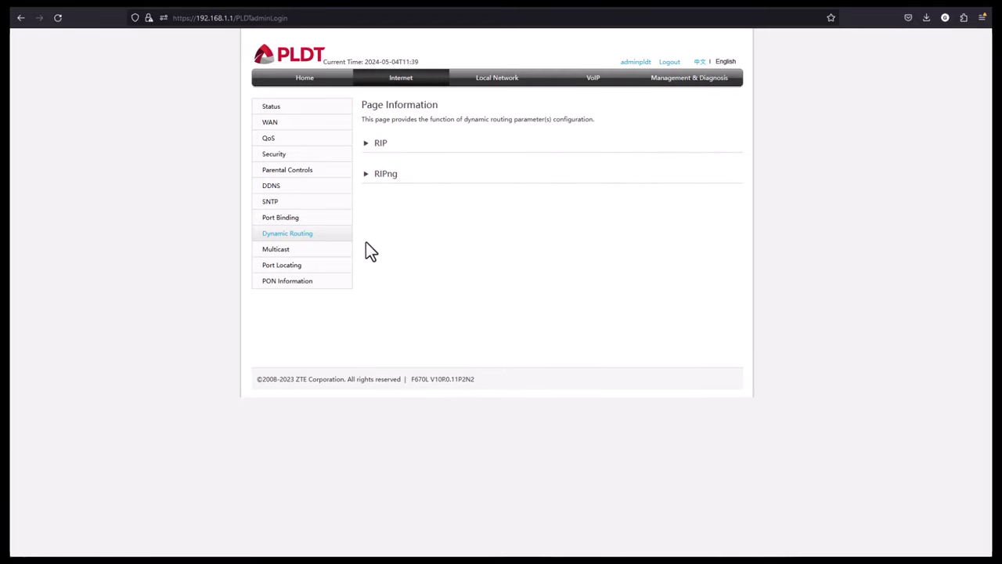
View the multicast settings for mode, IGMP, MLD, basic options, VLAN configuration and maximum addresses
left_click(284, 249)
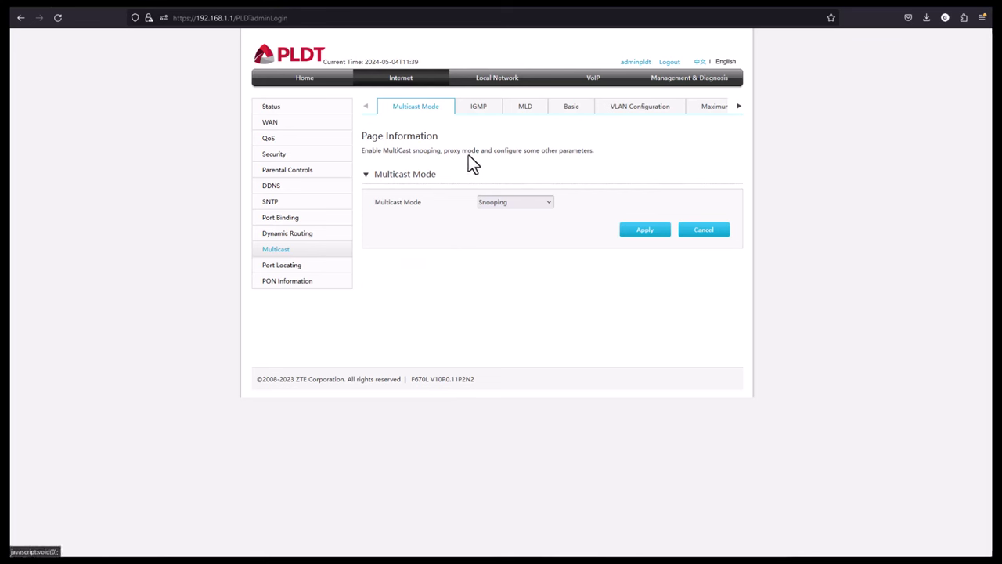
left_click(473, 109)
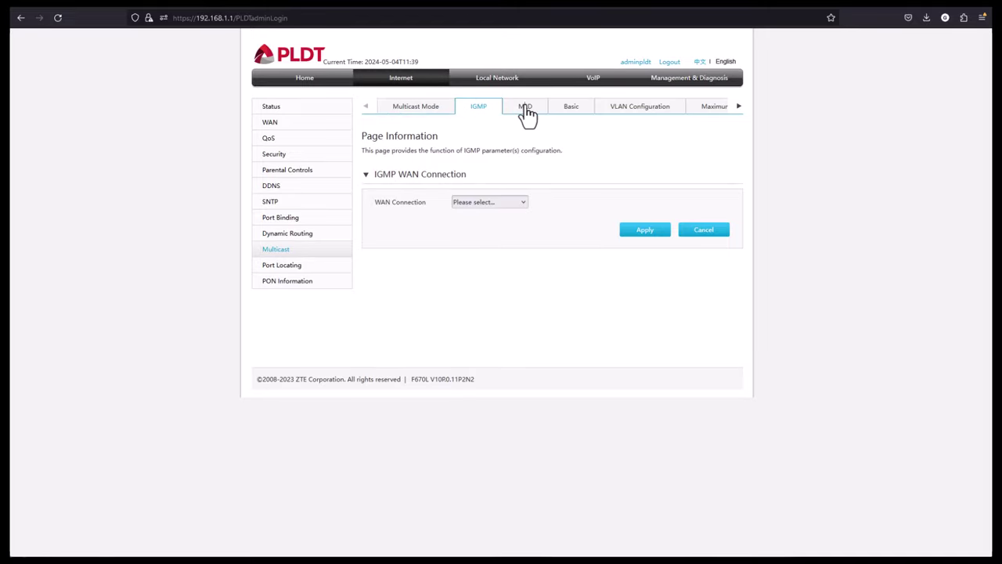
left_click(526, 111)
left_click(571, 109)
left_click(632, 109)
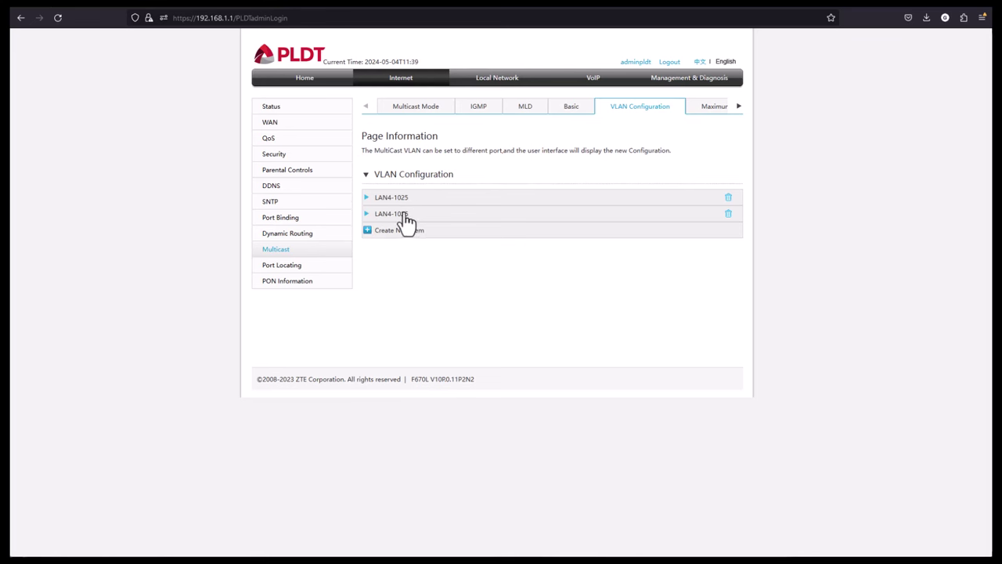
left_click(714, 110)
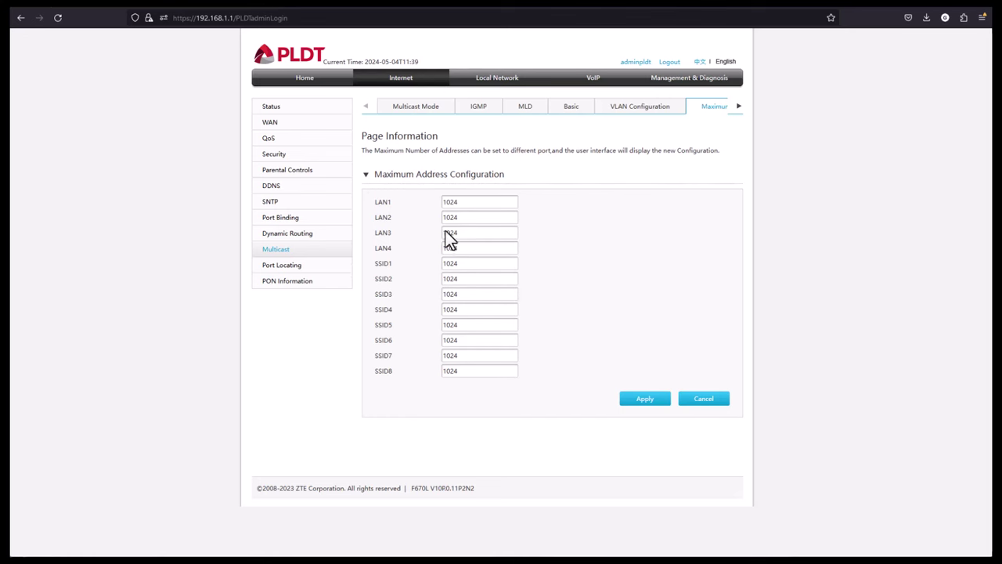
View the port locating settings and the LOID and SN pages of the PON information
left_click(296, 267)
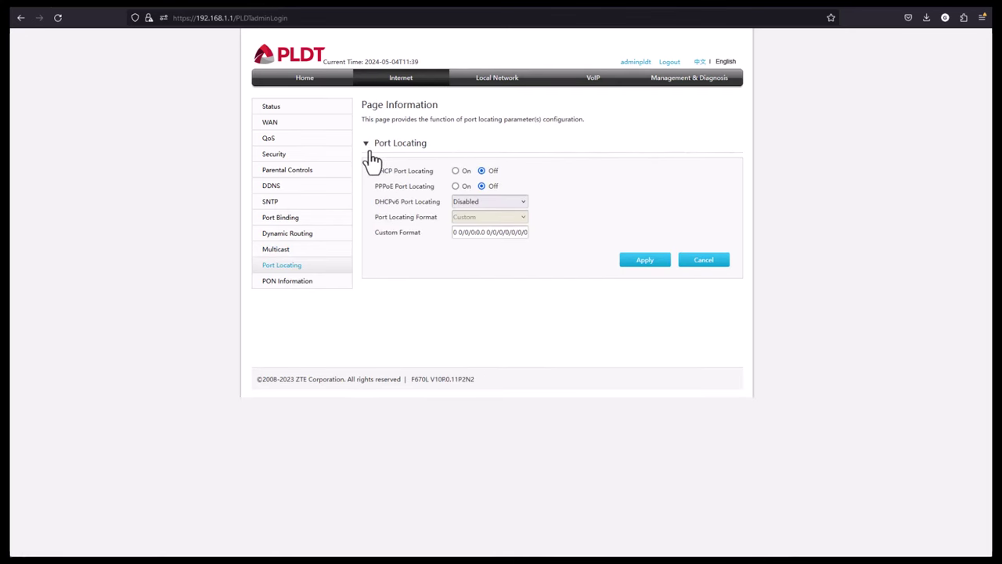
left_click(288, 280)
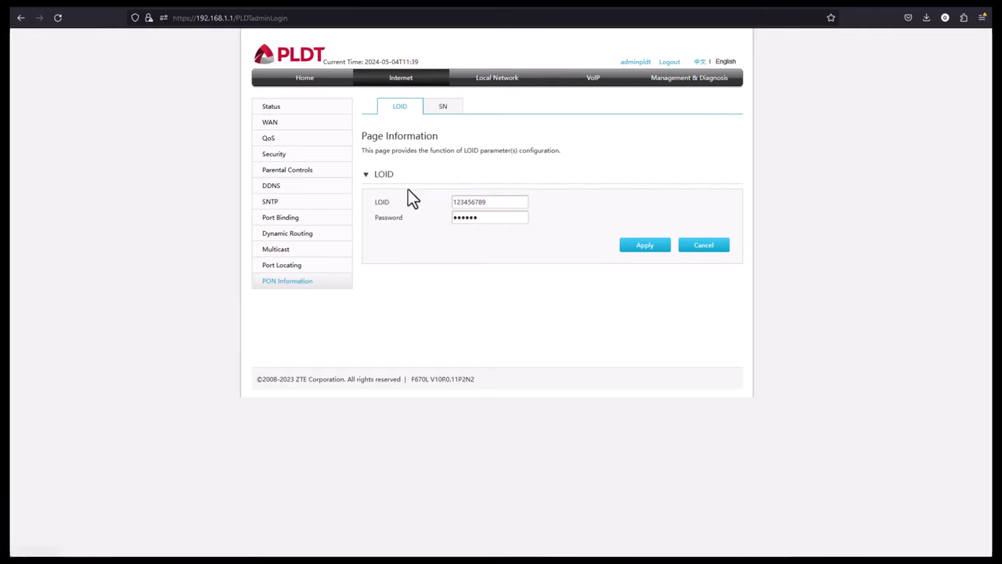
left_click(443, 110)
left_click(408, 108)
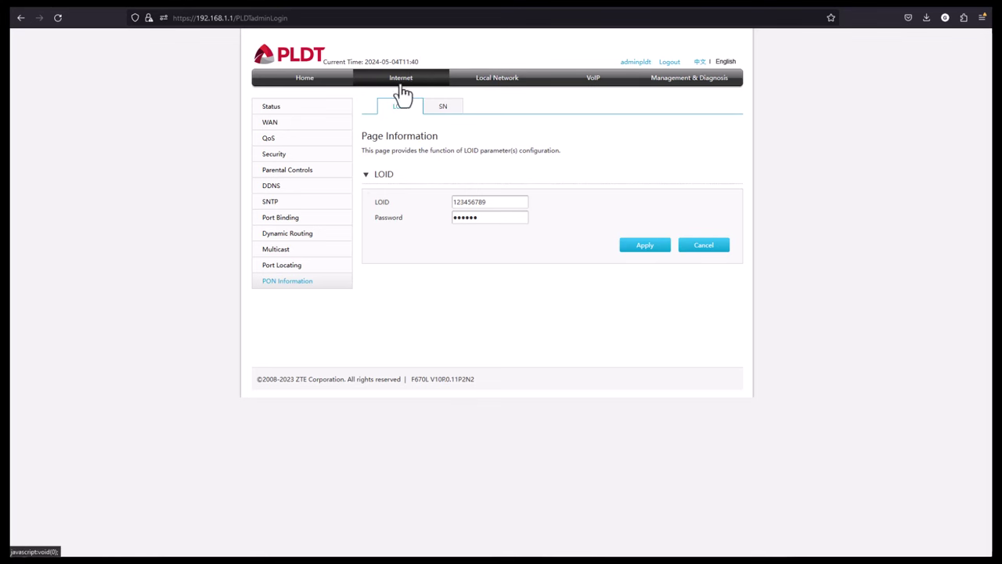
View the local network status and the basic WLAN settings, including the 2.4GHz global configuration and the SSID configuration
left_click(494, 82)
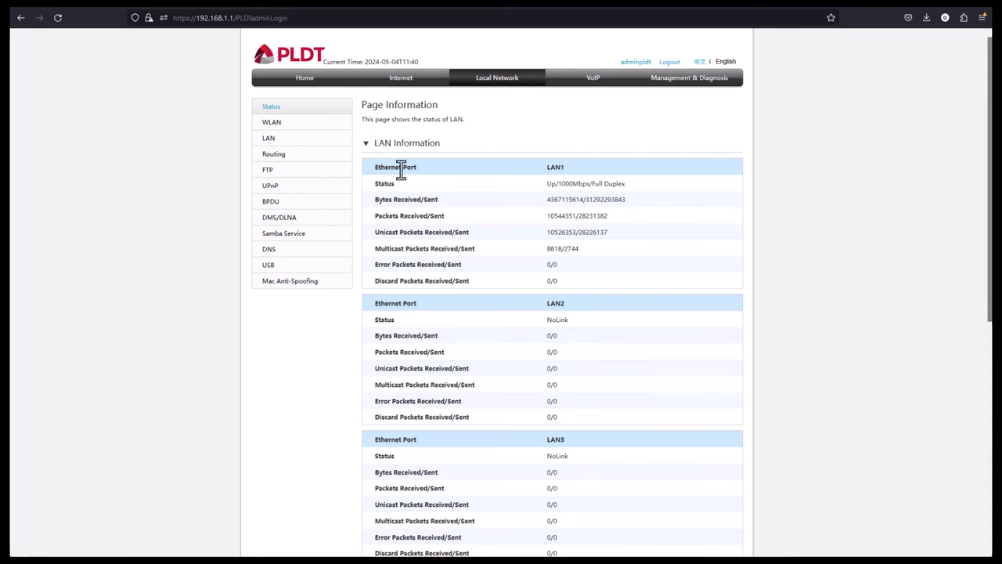
left_click(369, 145)
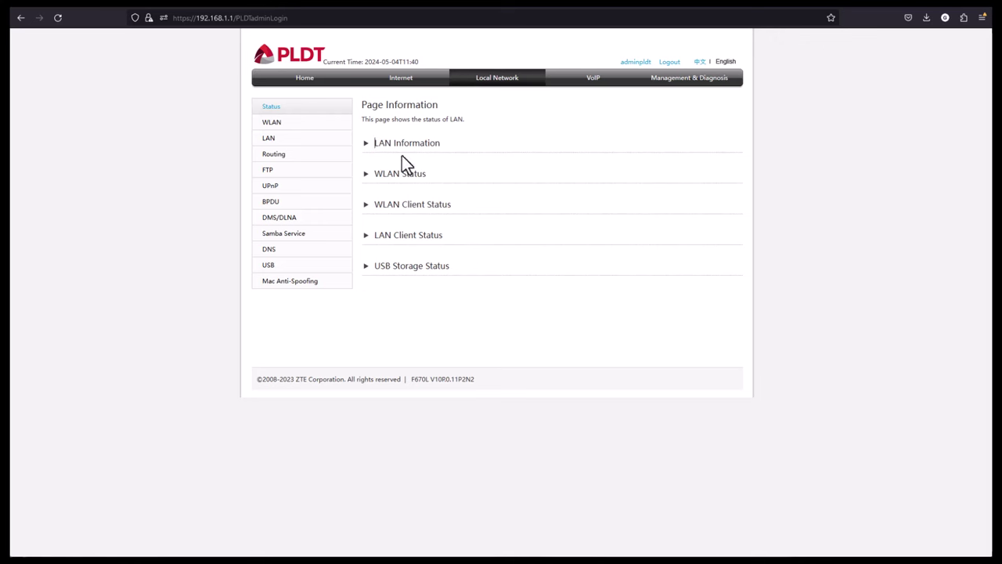
left_click(280, 128)
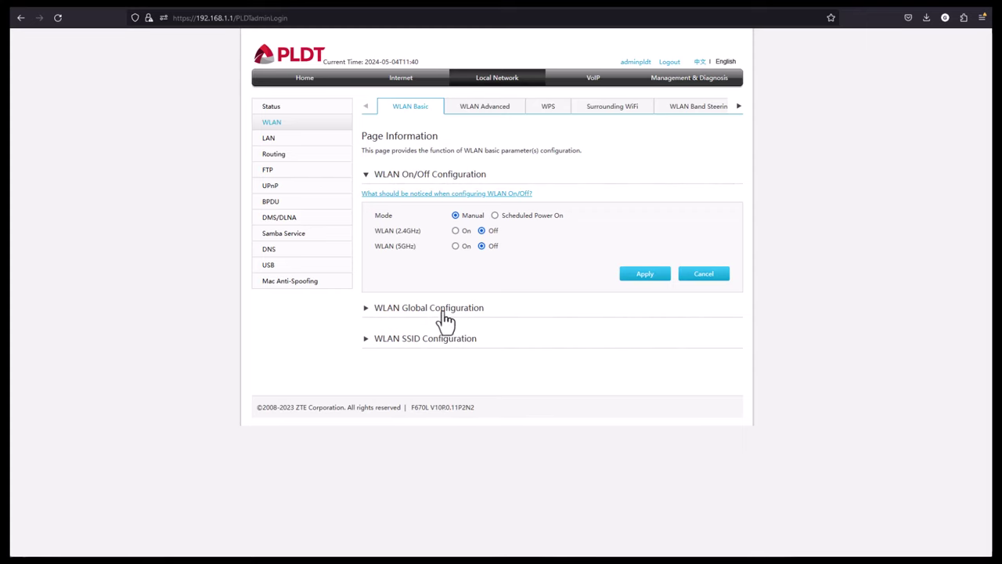
left_click(407, 312)
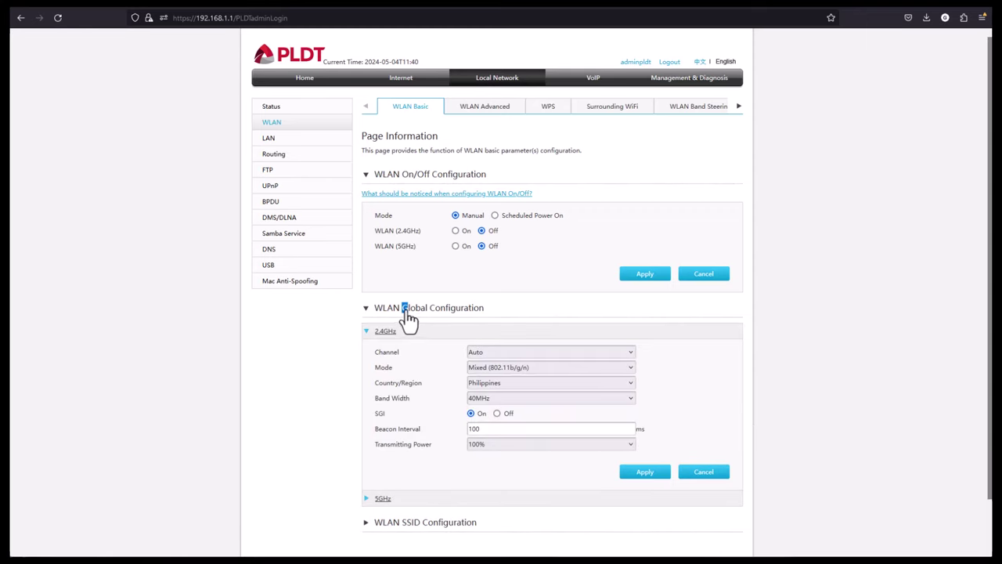
left_click(416, 311)
left_click(413, 340)
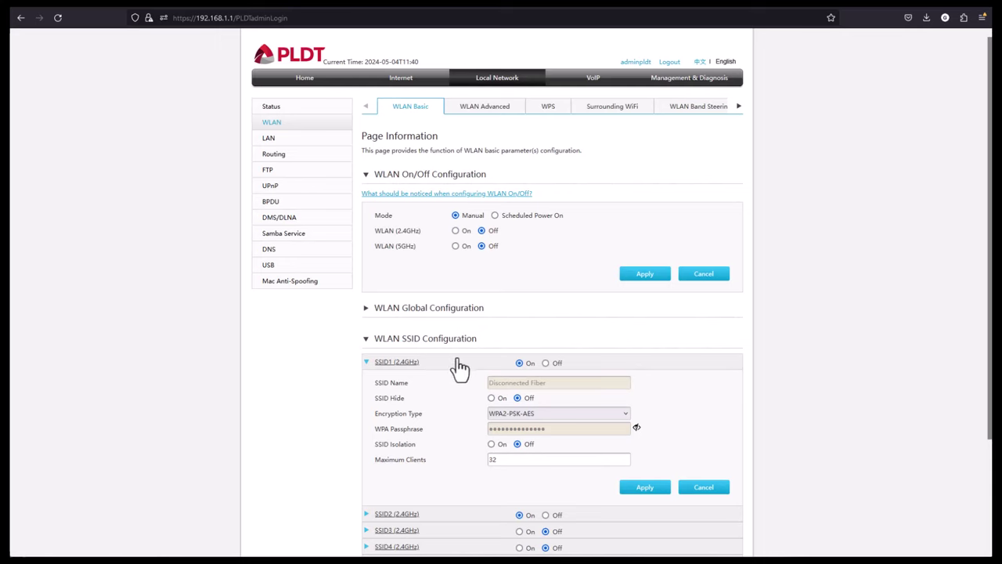
scroll(435, 357, "down", 2)
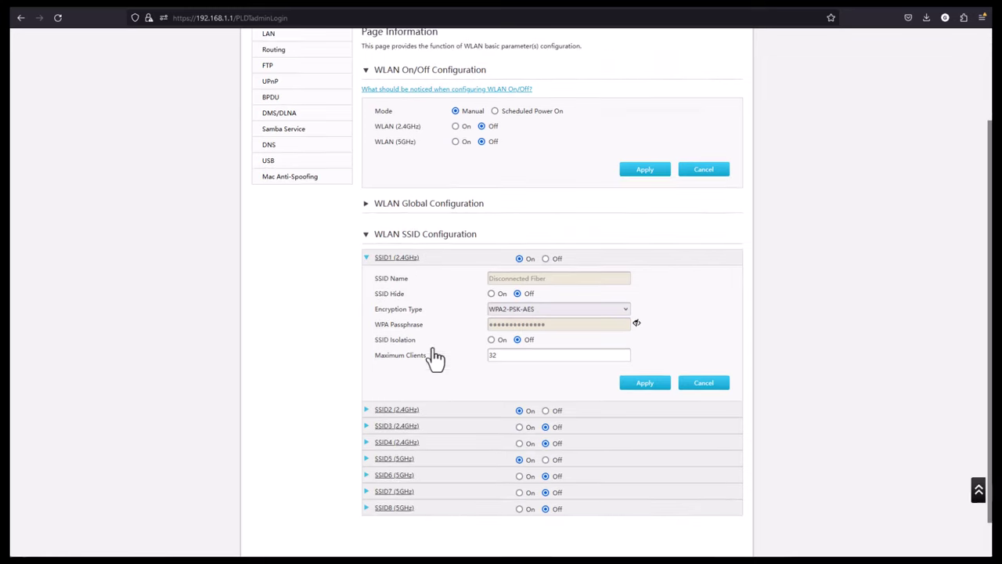
left_click(383, 235)
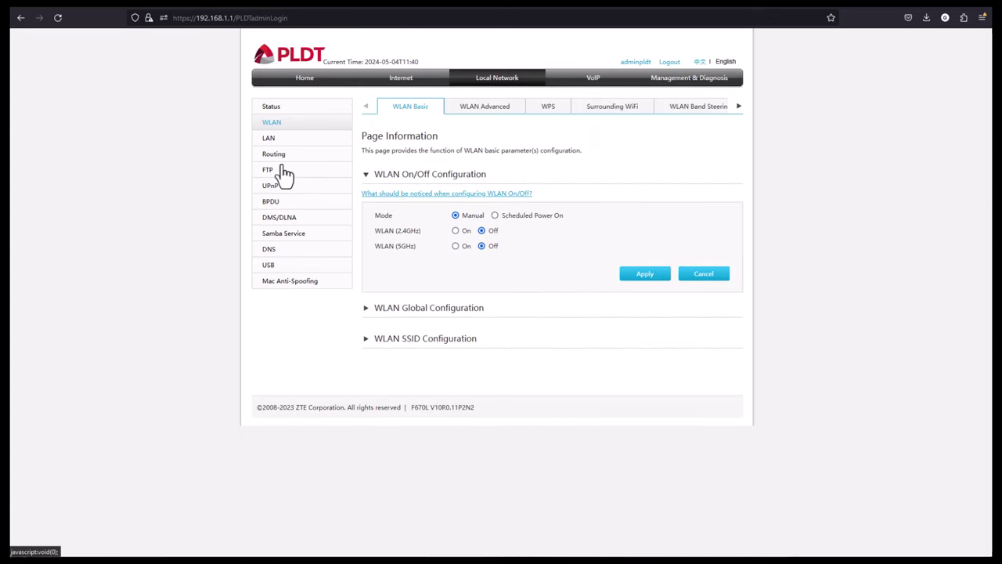
View the allocated DHCP addresses and the DHCP server settings for the IPv4 LAN
left_click(300, 143)
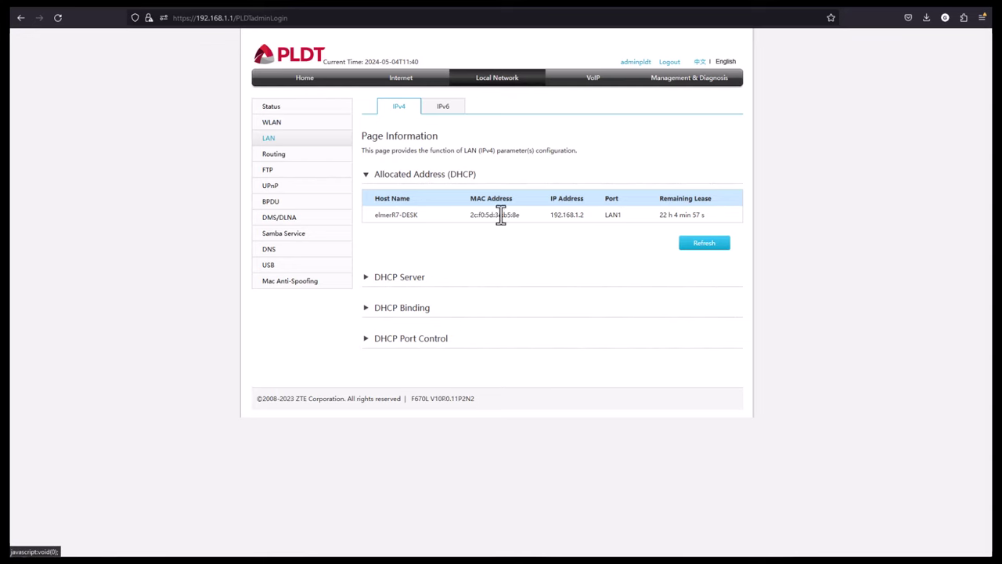
left_click_drag(390, 215, 570, 214)
left_click(414, 277)
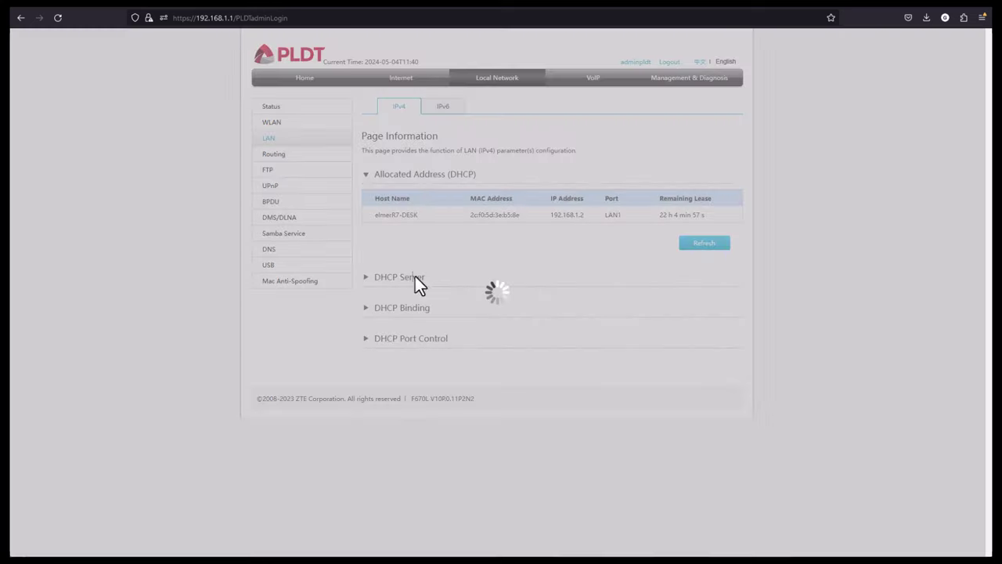
left_click(378, 175)
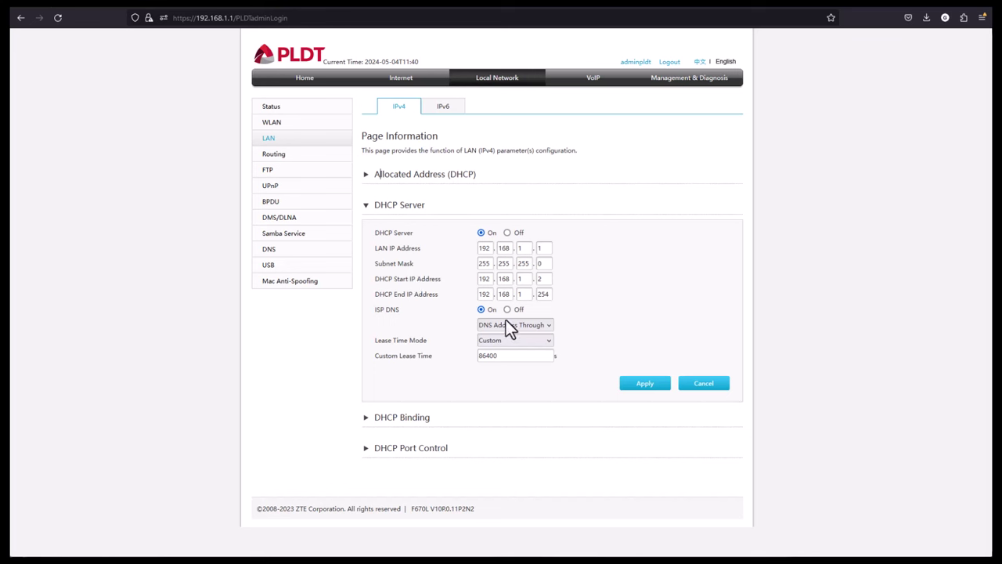
Examine the DHCP server's DNS address options, previewing ISP DNS set to Off and returning it to On
left_click(536, 325)
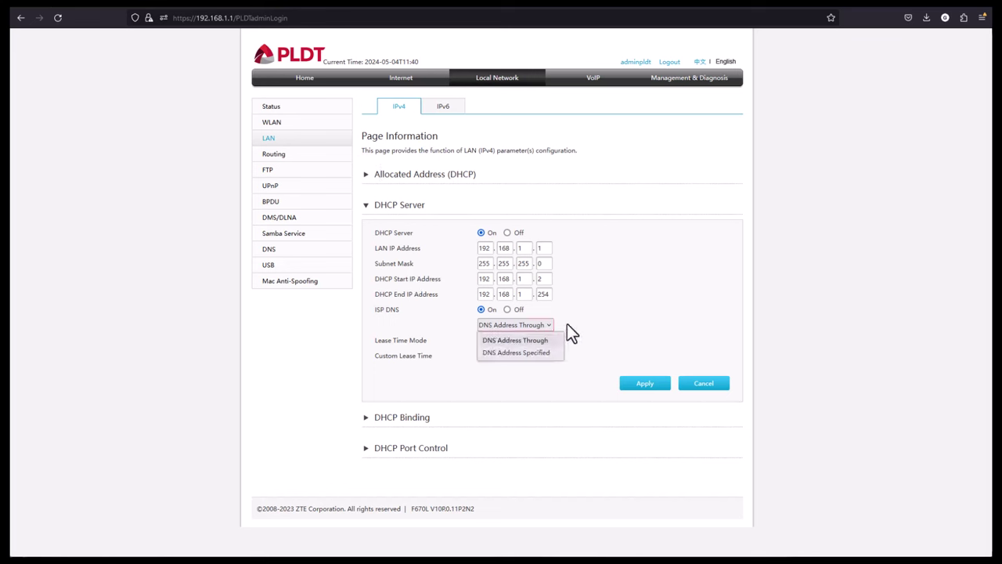
left_click(557, 334)
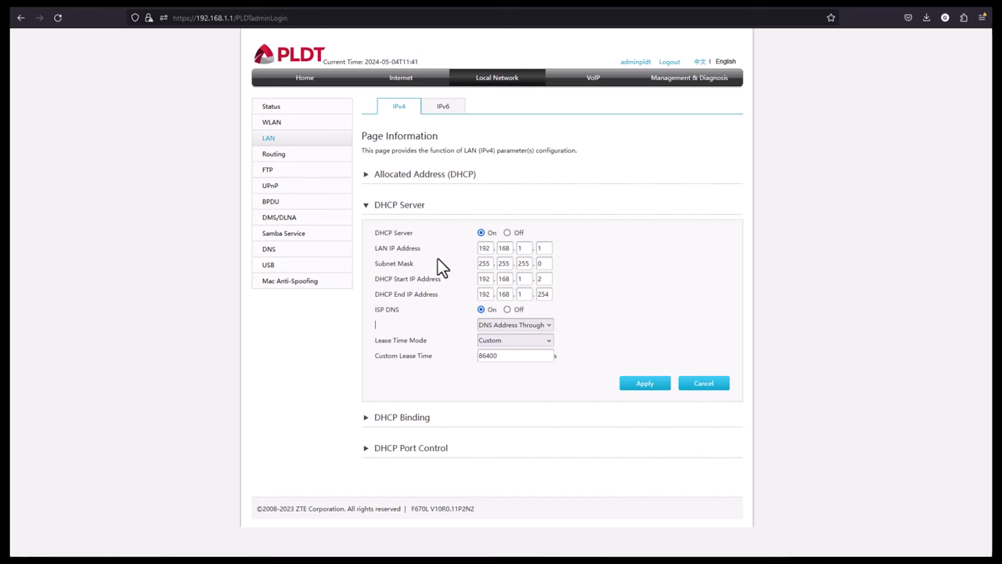
left_click(507, 310)
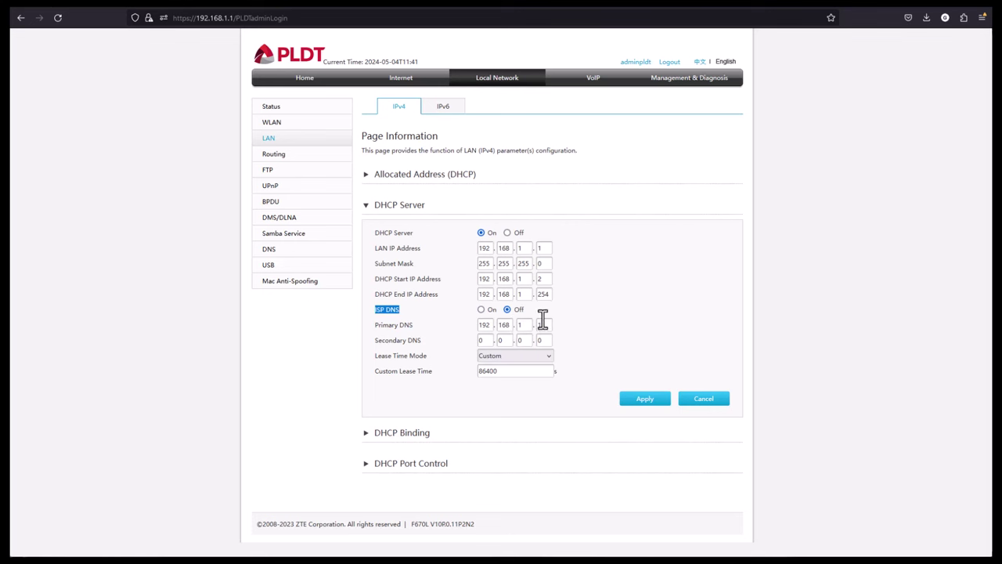
left_click(482, 310)
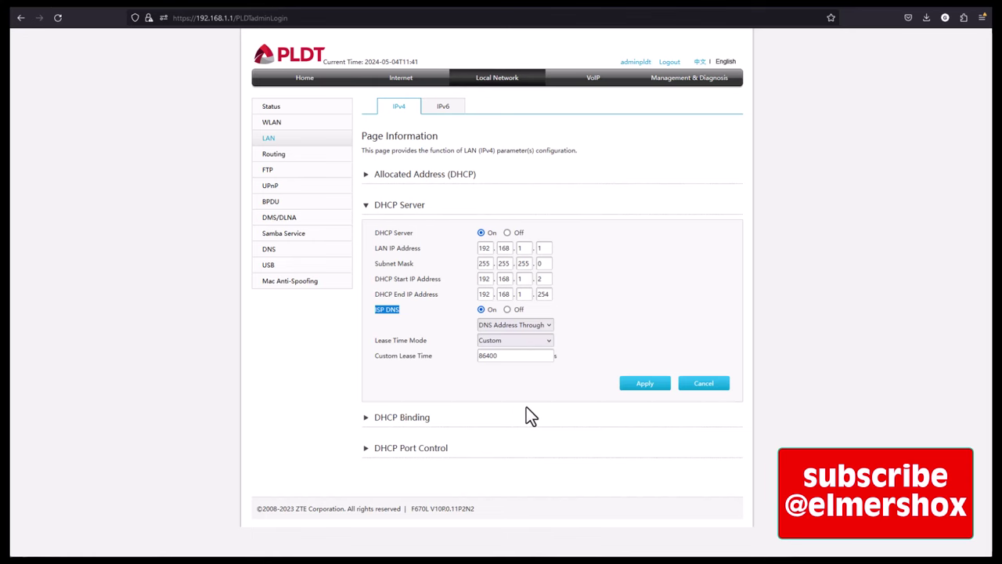
View the DHCP Binding new item form and the DHCP Port Control settings, collapsing both sections
left_click(446, 418)
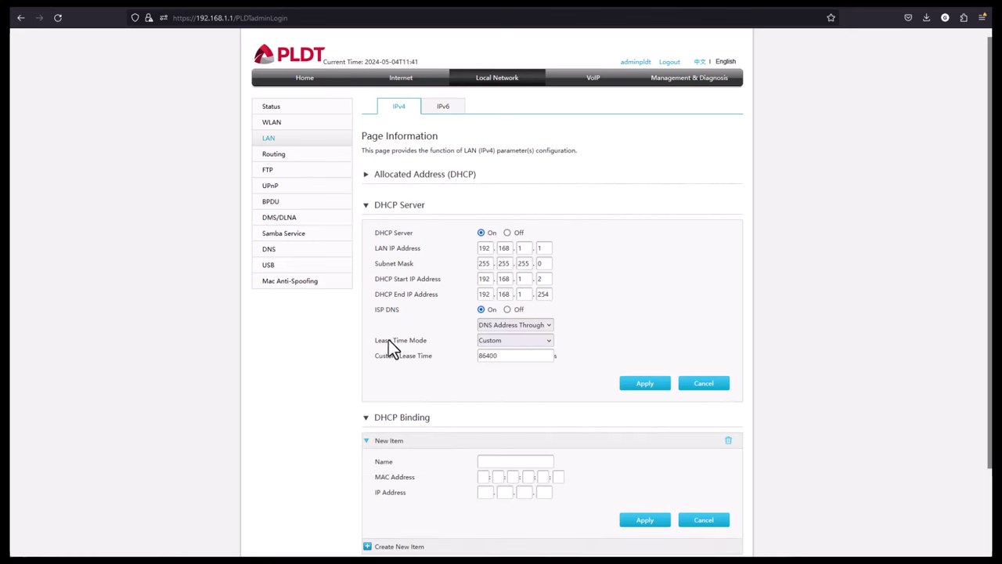
scroll(375, 329, "down", 2)
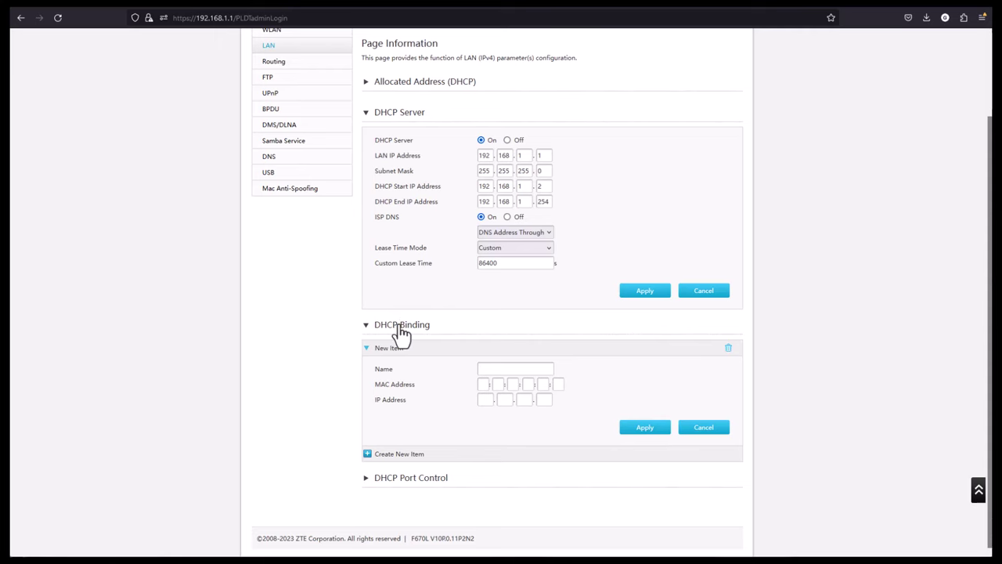
left_click(402, 327)
left_click(436, 448)
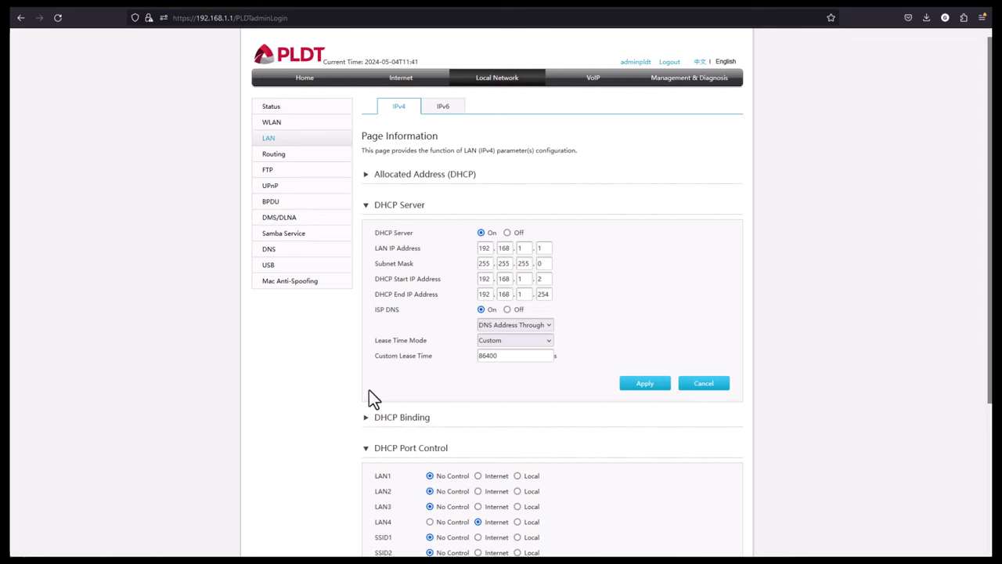
left_click(453, 450)
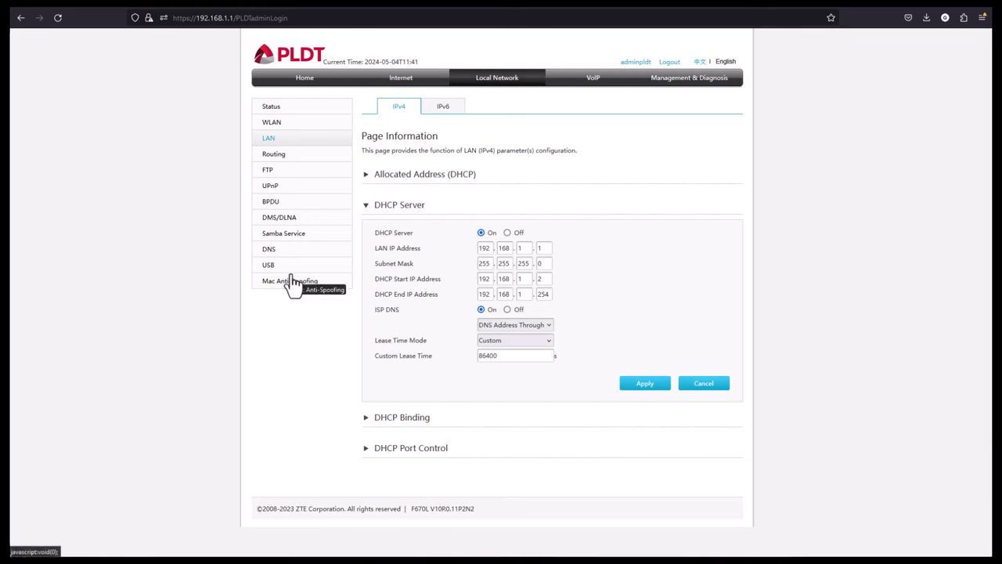
Examine the IPv4 default routing connection and the network addresses, gateway and interfaces in the routing table
left_click(284, 157)
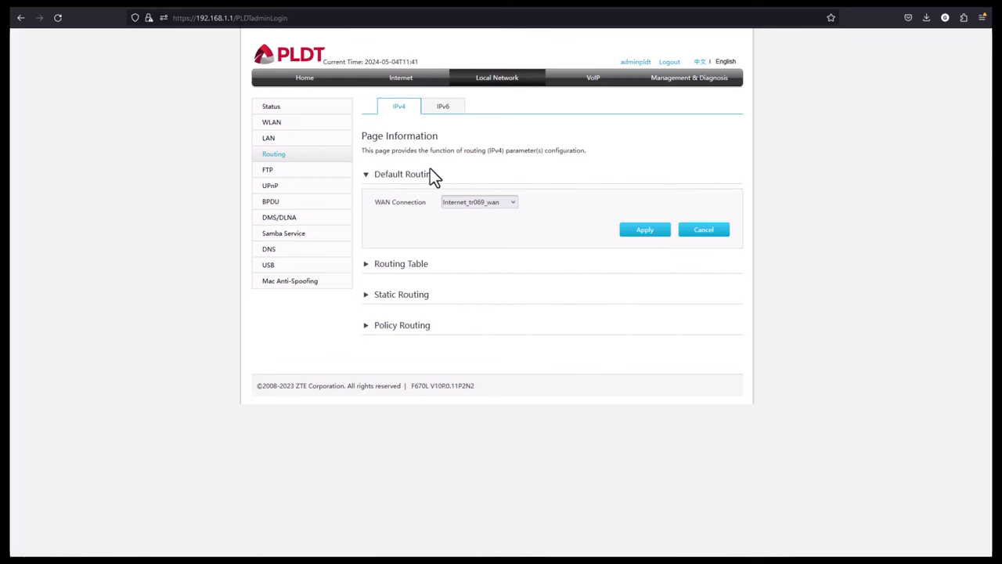
left_click(423, 271)
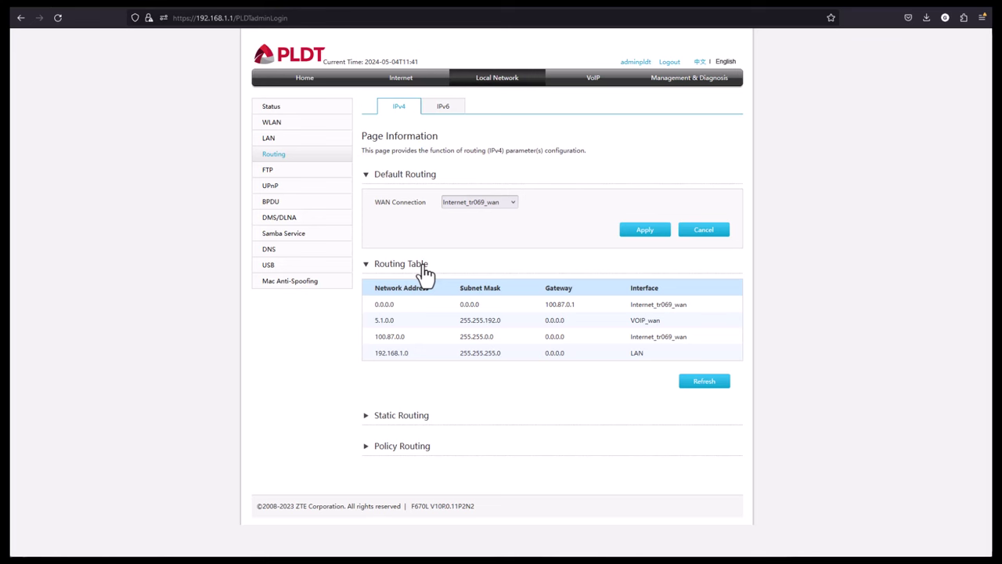
left_click_drag(444, 310, 549, 302)
double_click(548, 306)
left_click_drag(380, 306, 389, 306)
mouse_move(515, 307)
left_mouse_down()
mouse_move(589, 304)
mouse_move(506, 302)
left_mouse_up()
left_click_drag(648, 306, 684, 304)
left_click_drag(375, 336, 394, 336)
View the static routing section and the new policy routing item with its WAN connection choices, leaving both sections collapsed
left_click(427, 418)
left_click(419, 417)
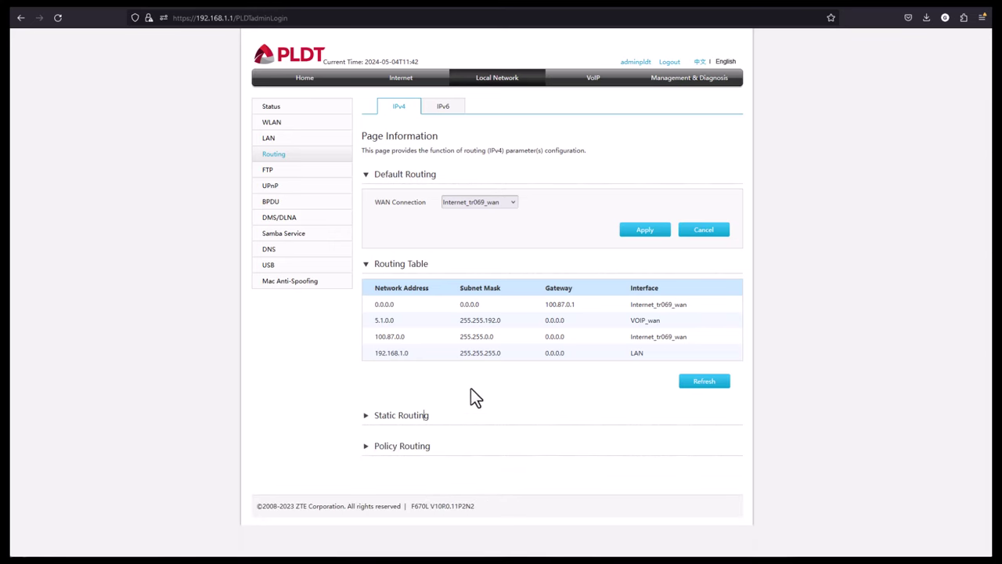
left_click(407, 443)
scroll(451, 392, "down", 2)
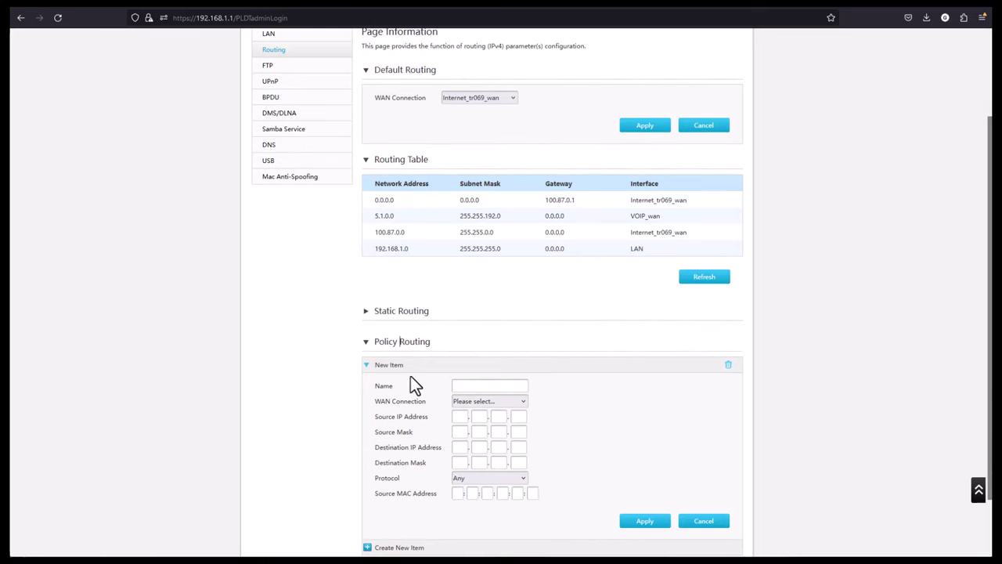
left_click(485, 401)
left_click(512, 399)
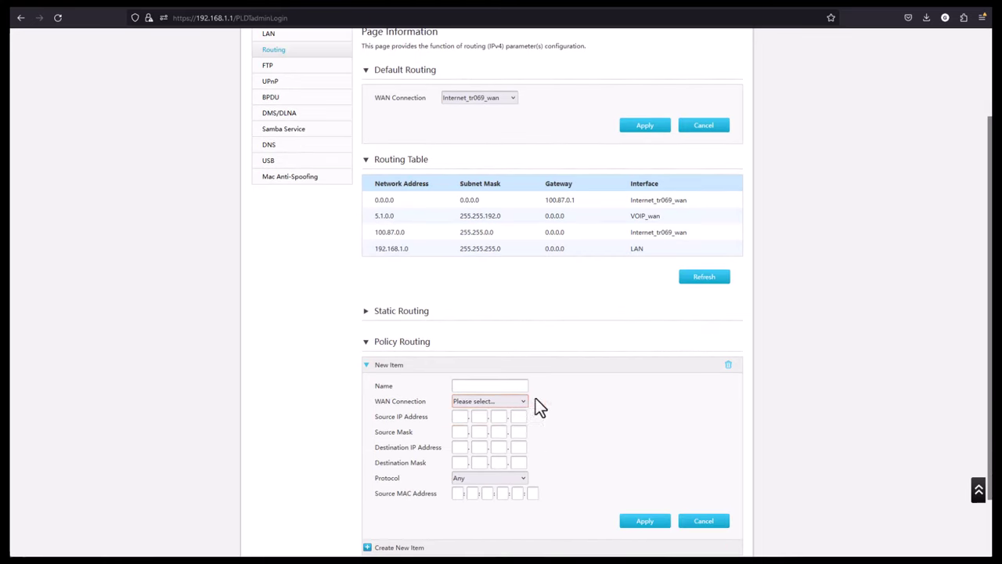
left_click(416, 343)
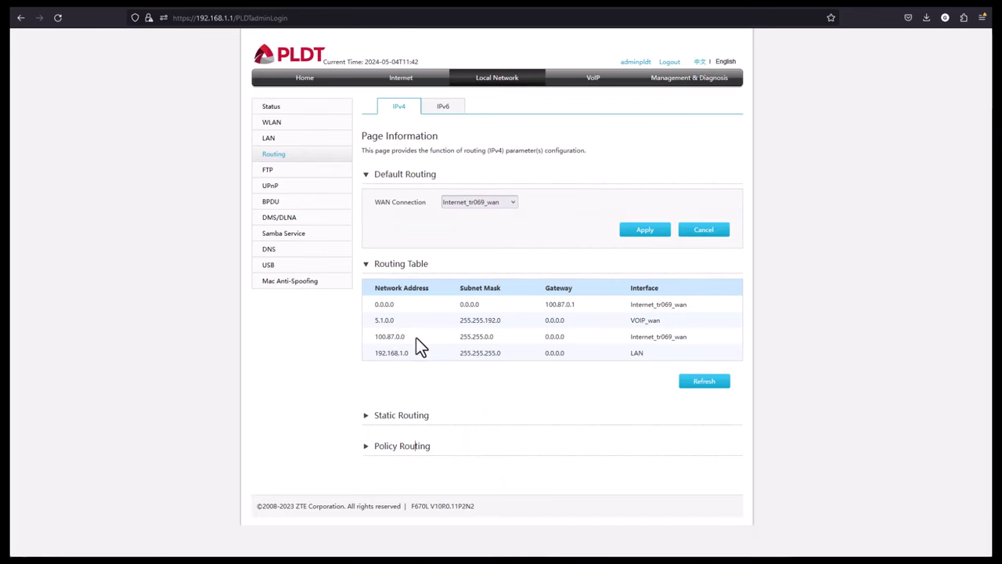
View the local network's FTP, UPnP and BPDU settings
left_click(282, 171)
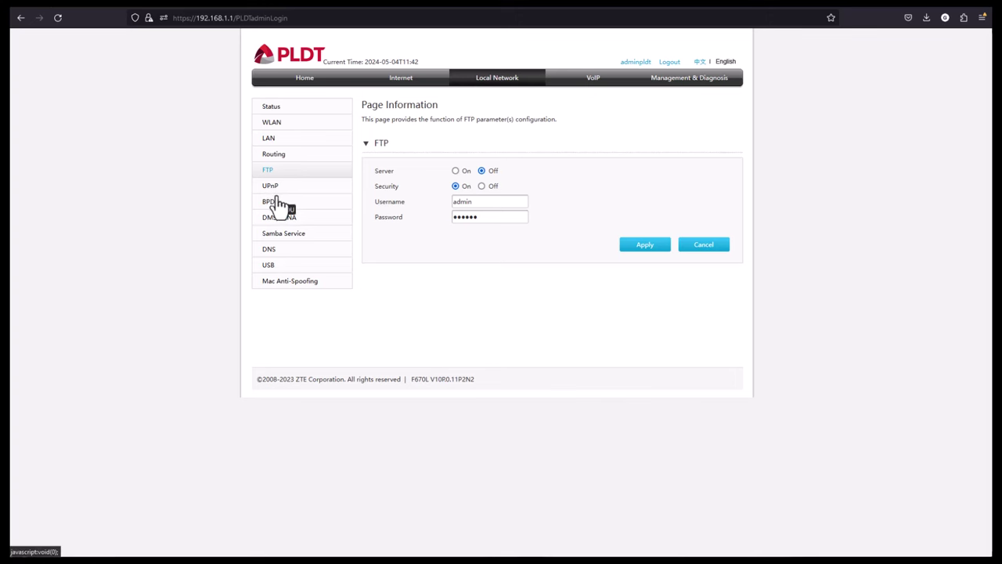
left_click(283, 193)
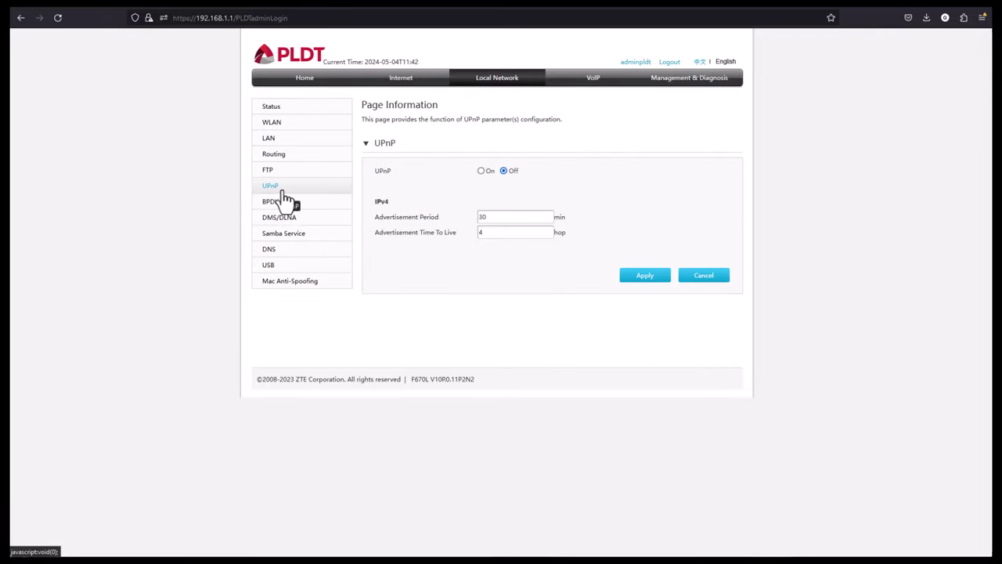
left_click(287, 205)
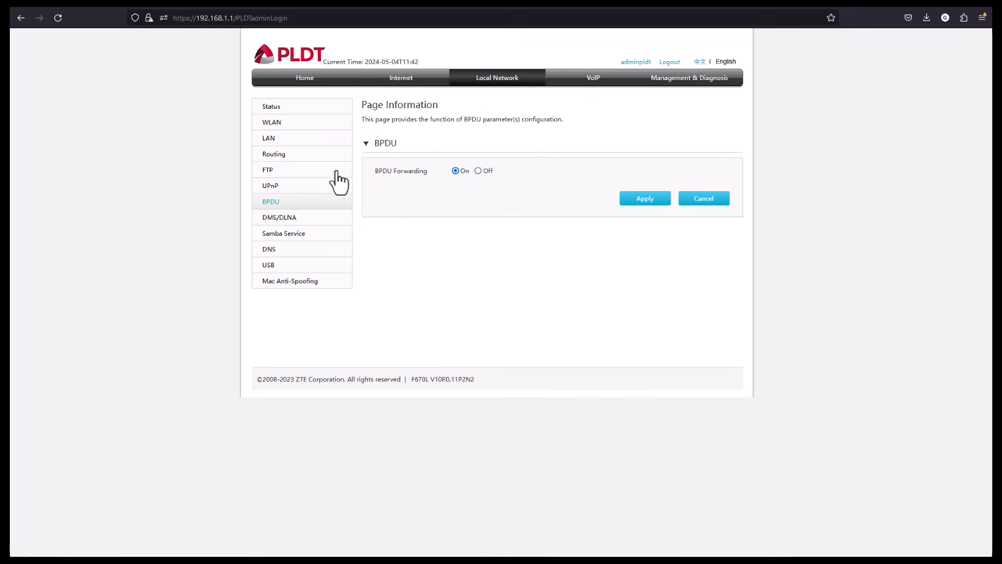
View the local network's DMS/DLNA, Samba Service, DNS, USB and Mac Anti-Spoofing settings, including the host name and DNS server sections
left_click(291, 219)
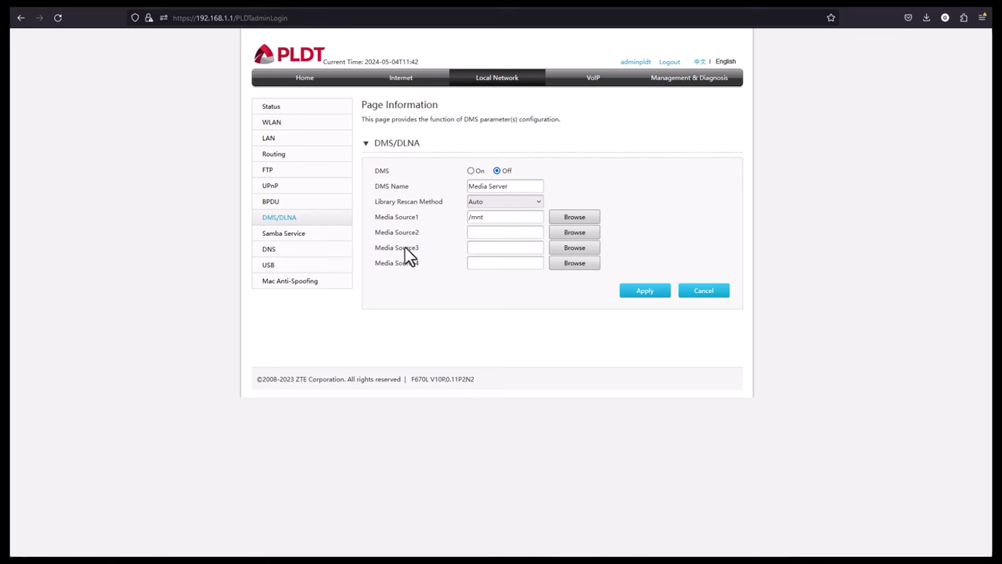
left_click(302, 234)
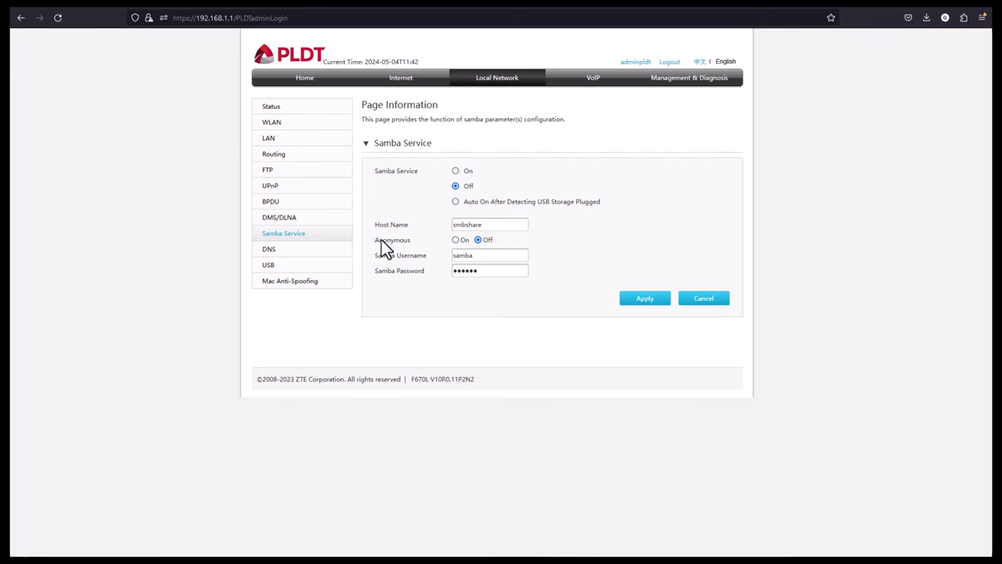
left_click(285, 252)
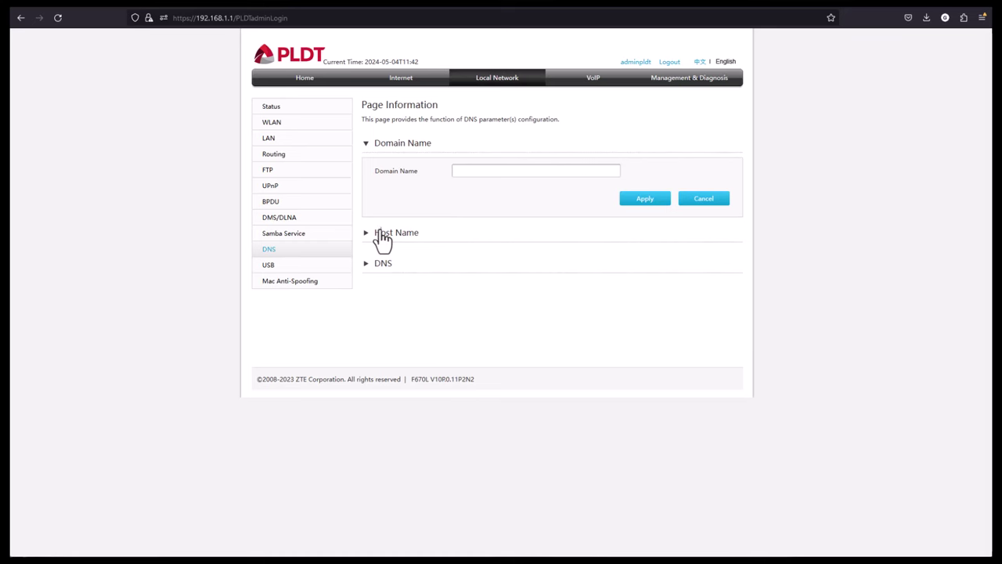
left_click(383, 235)
left_click(408, 235)
left_click(385, 263)
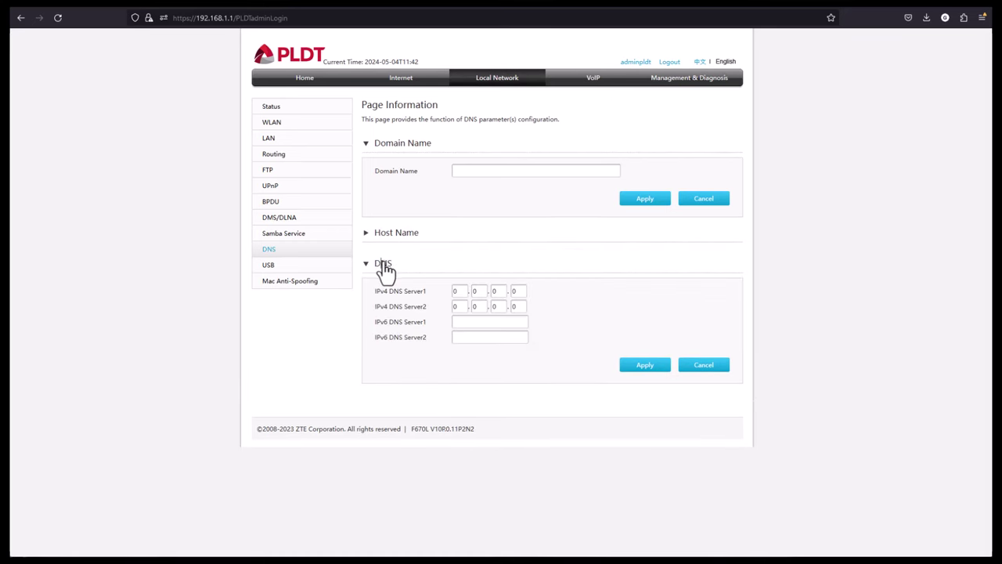
left_click(385, 264)
left_click(305, 266)
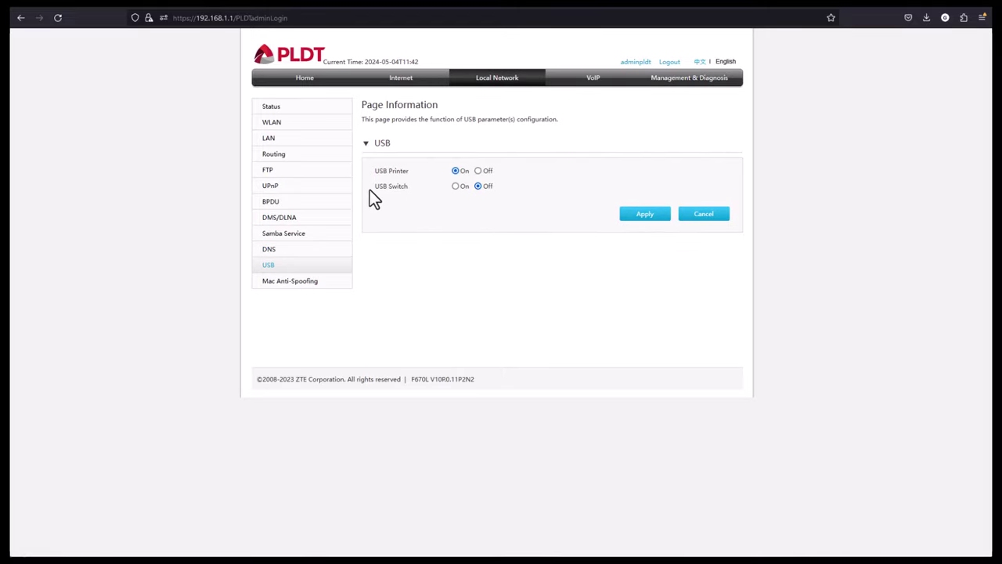
left_click(312, 283)
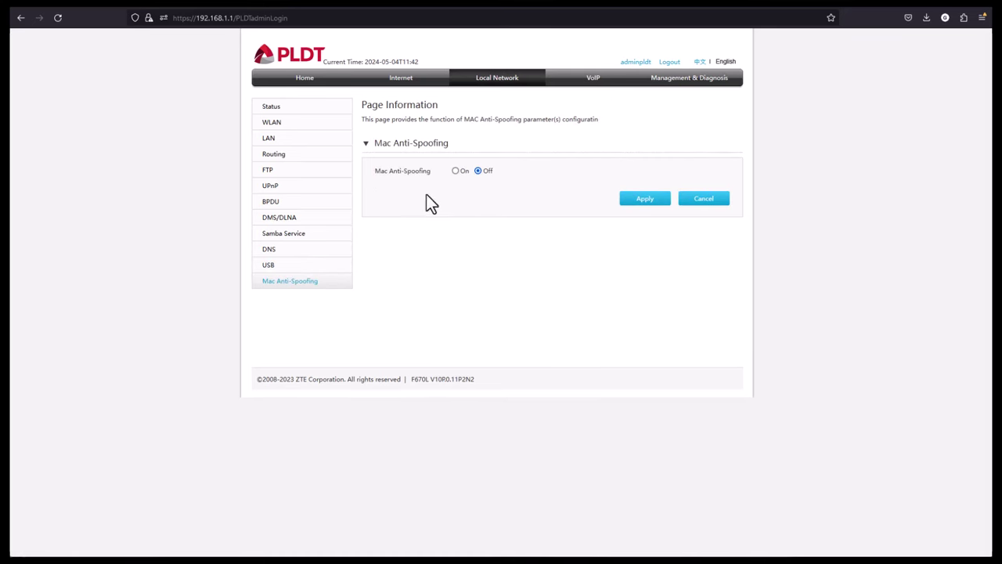
View the VoIP line status, the basic SIP account, and the VoIP services, network interface and advanced parameters
left_click(586, 82)
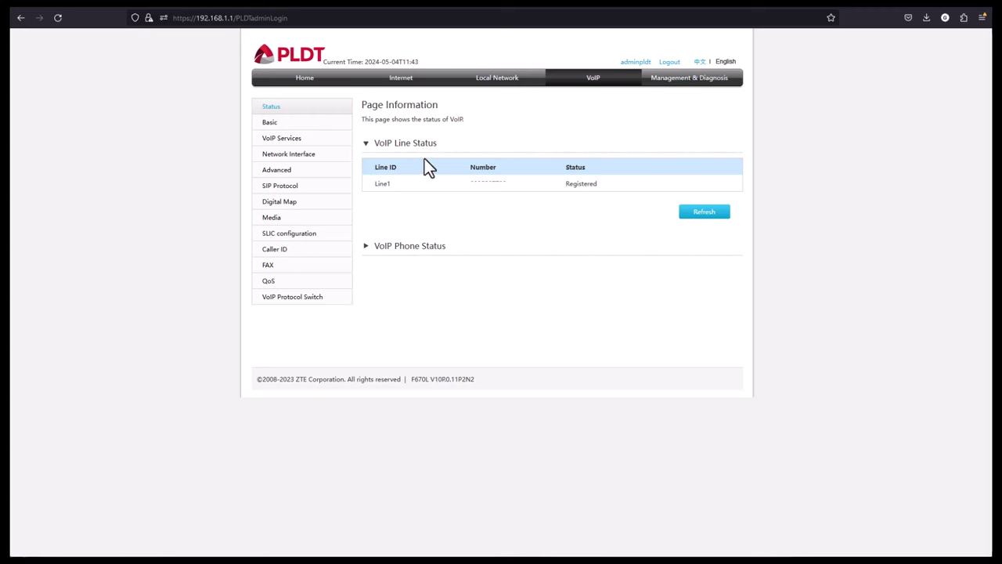
left_click(307, 126)
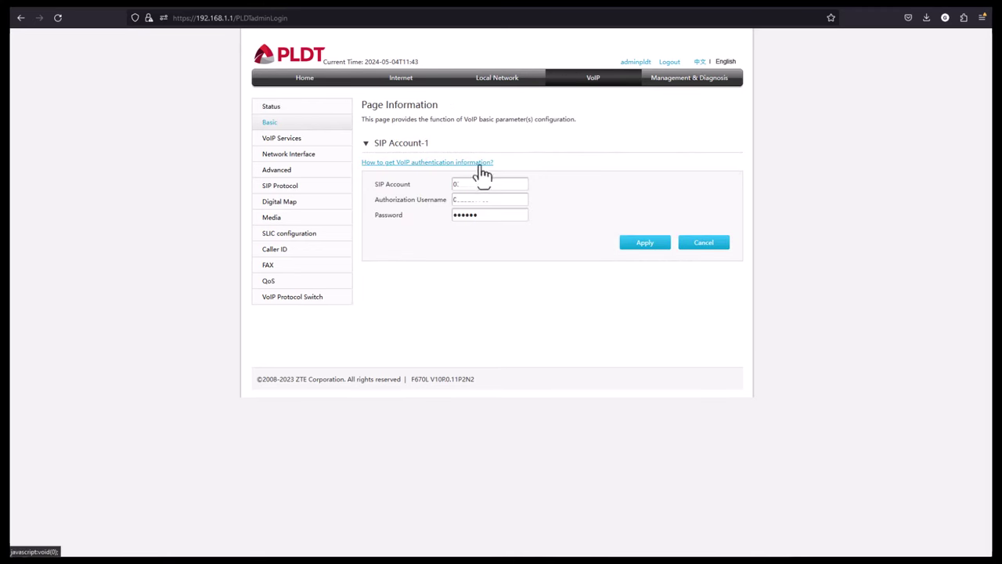
left_click(301, 138)
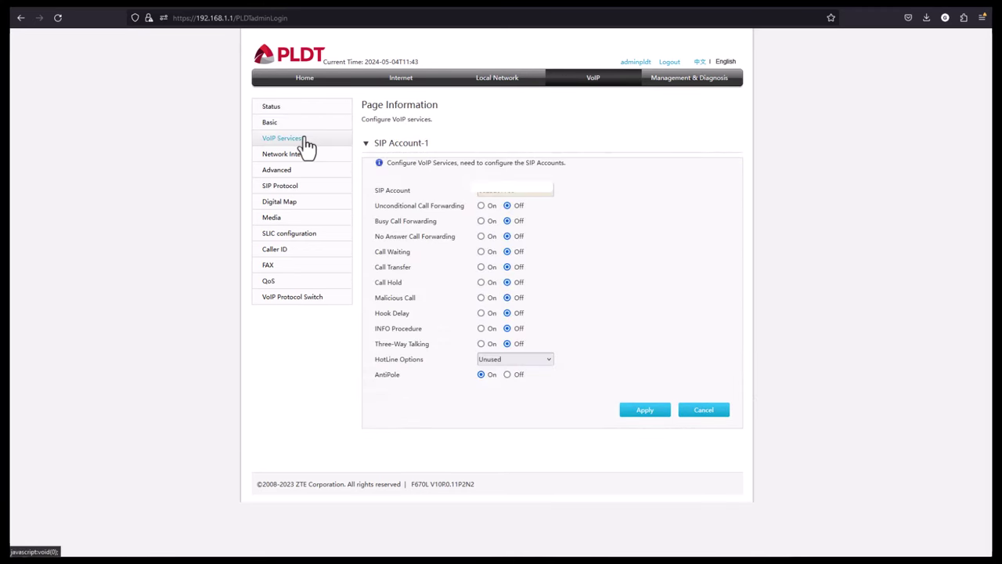
left_click(306, 156)
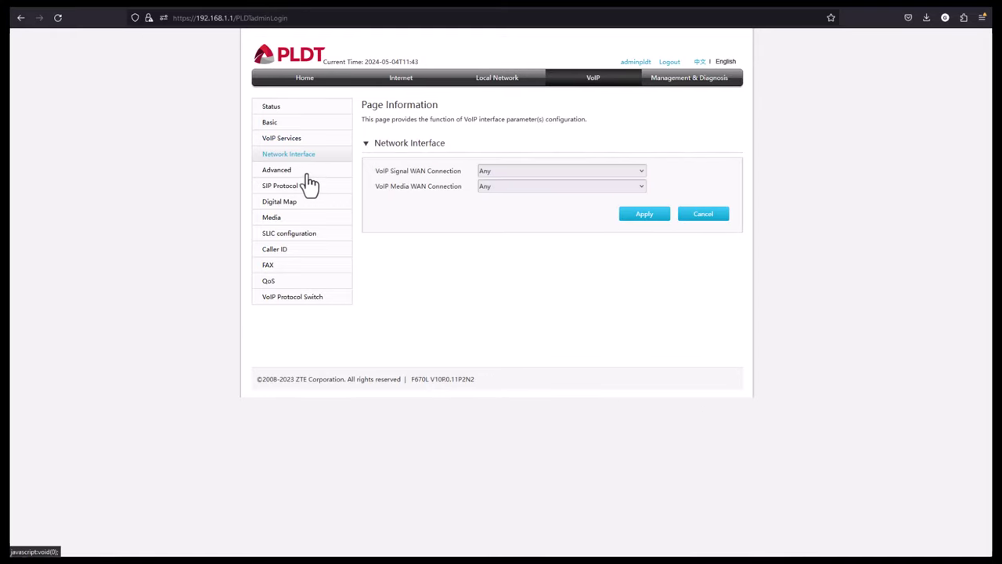
left_click(305, 171)
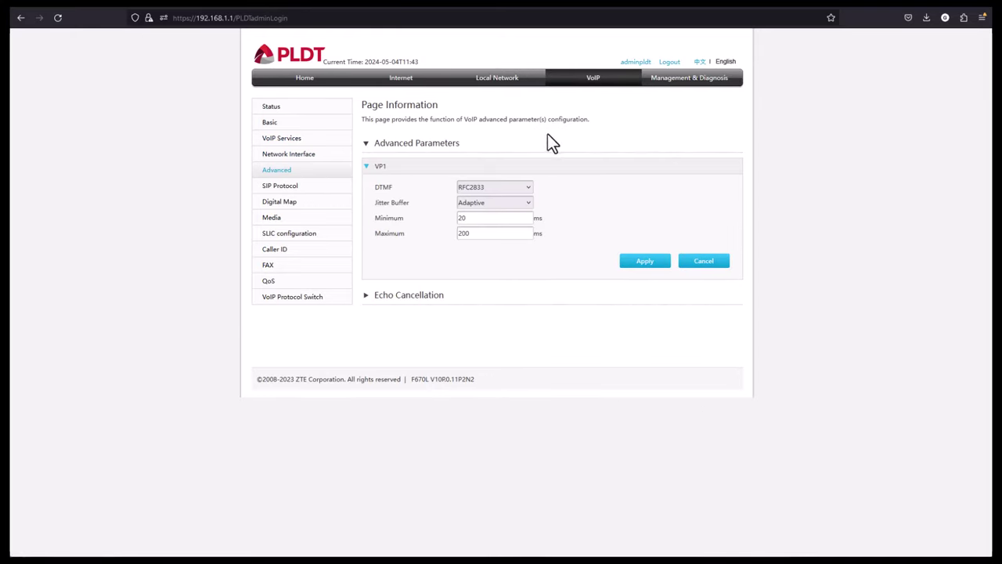
View the VoIP SIP protocol, digital map, media, SLIC, caller ID, FAX, QoS and protocol switch settings
left_click(291, 189)
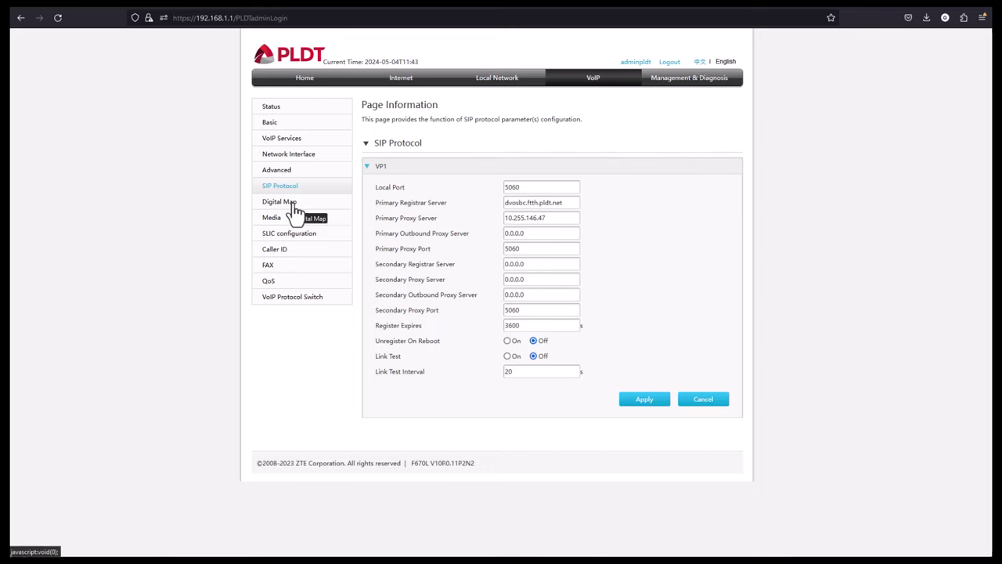
left_click(293, 206)
left_click(297, 218)
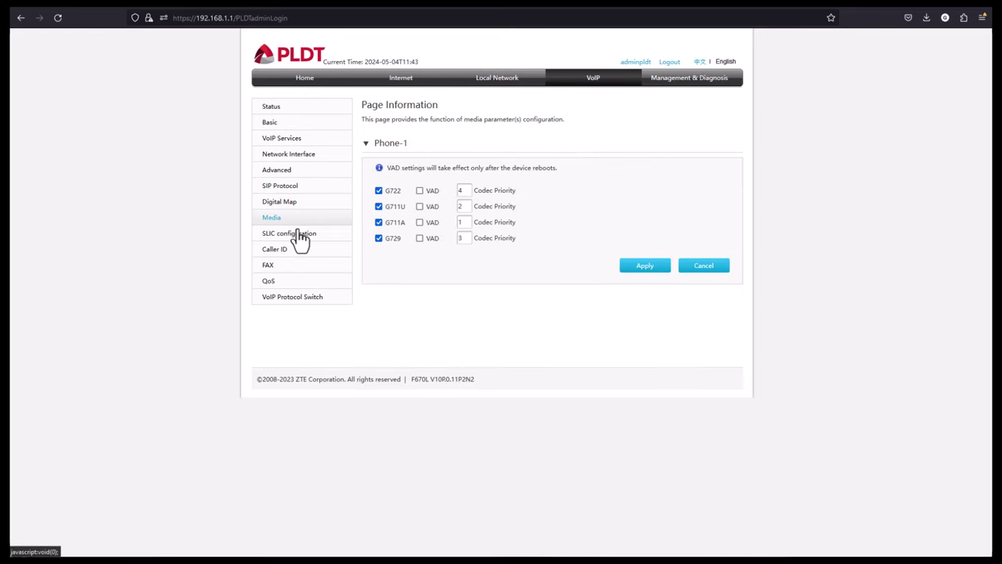
left_click(298, 233)
left_click(300, 249)
left_click(304, 266)
left_click(307, 281)
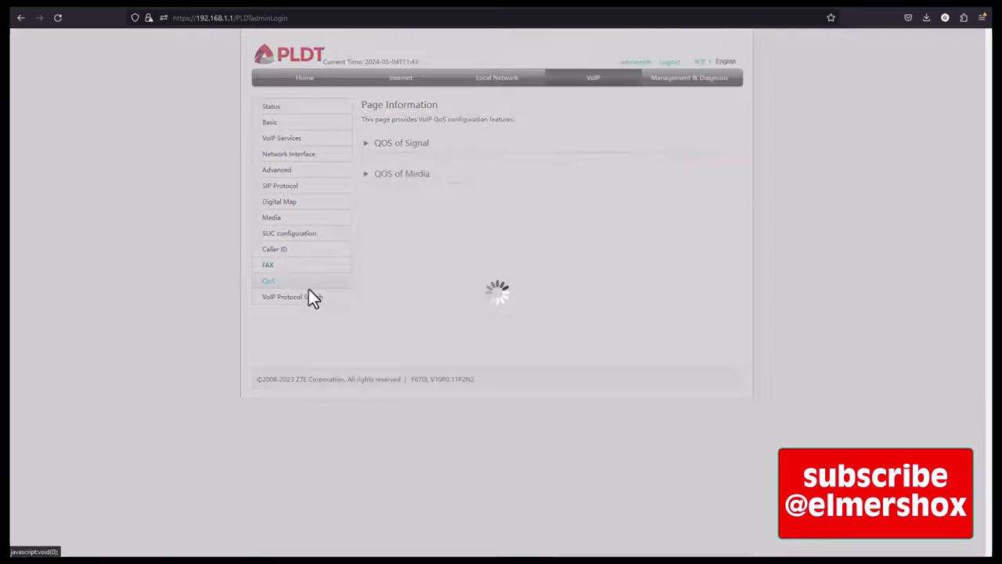
left_click(320, 296)
View the router's device information, reboot management and system log settings, ending on the administrator account's password form
left_click(685, 80)
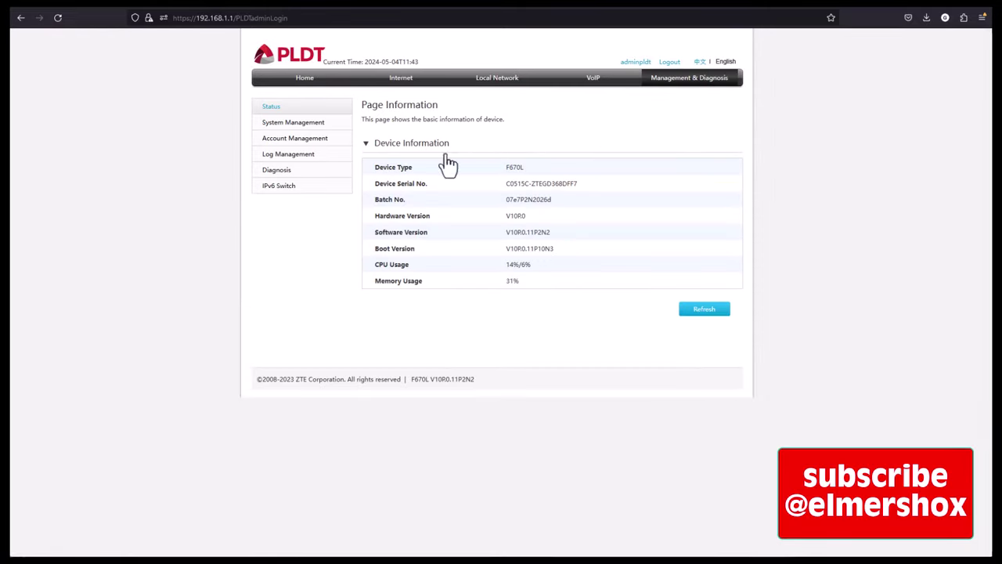
left_click(307, 126)
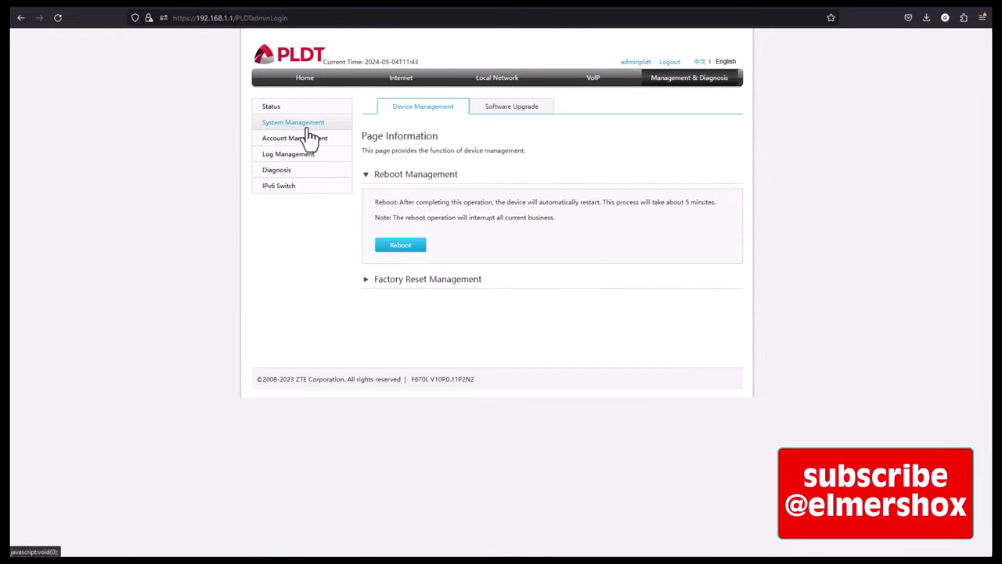
left_click(311, 139)
left_click(311, 156)
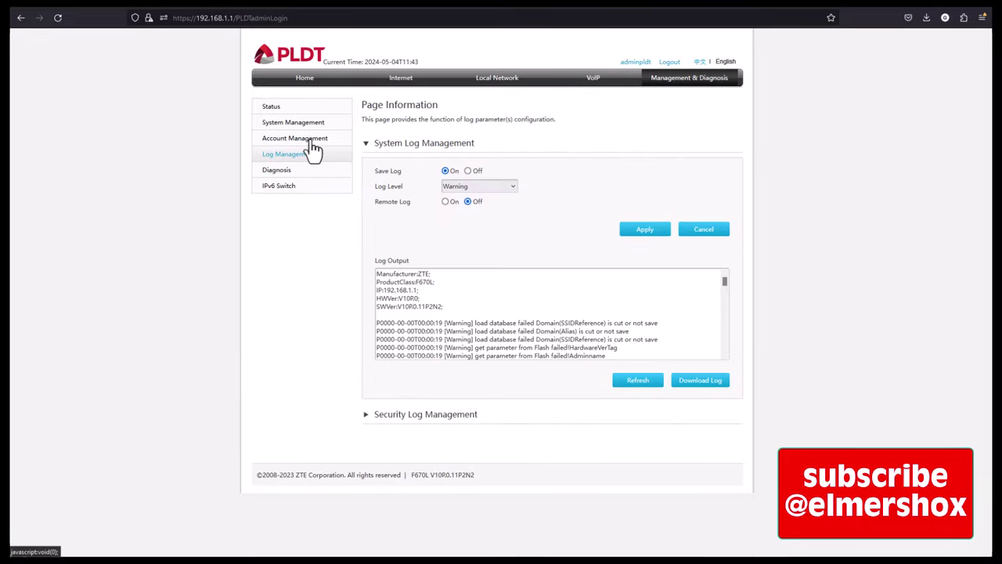
left_click(310, 141)
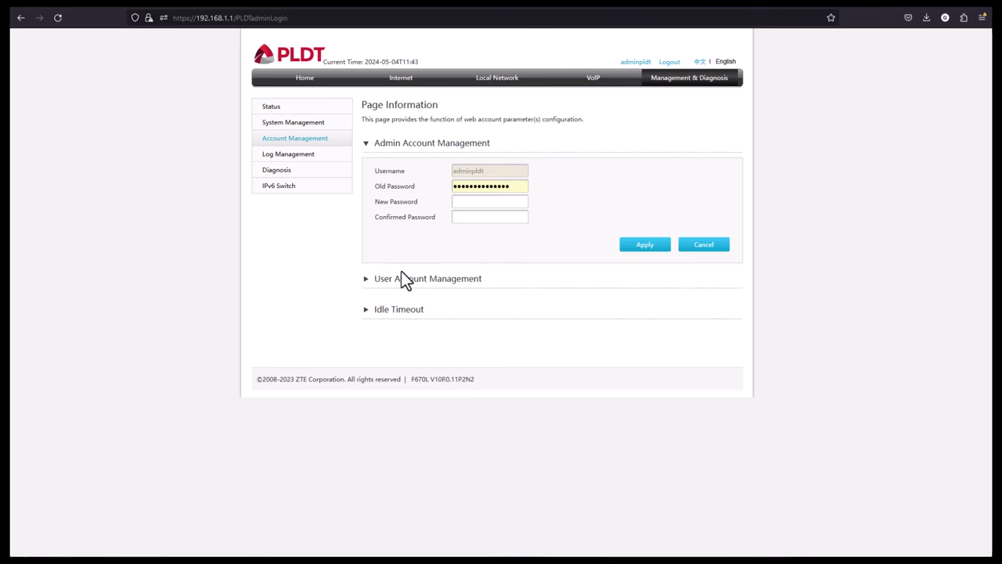
Return to the local network's IPv4 LAN settings, collapse the allocated addresses and examine the DHCP server configuration
left_click(474, 85)
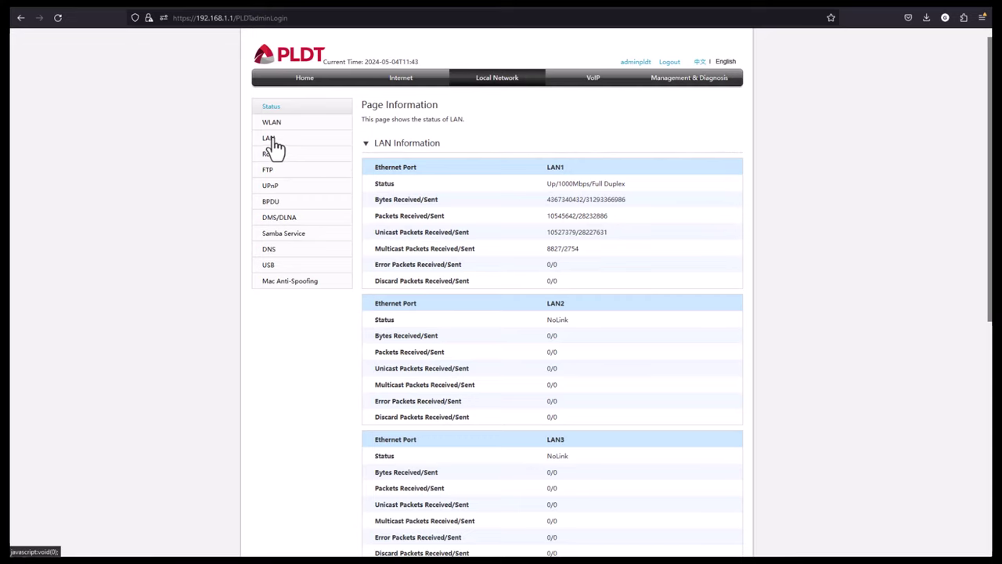
left_click(270, 139)
left_click(367, 174)
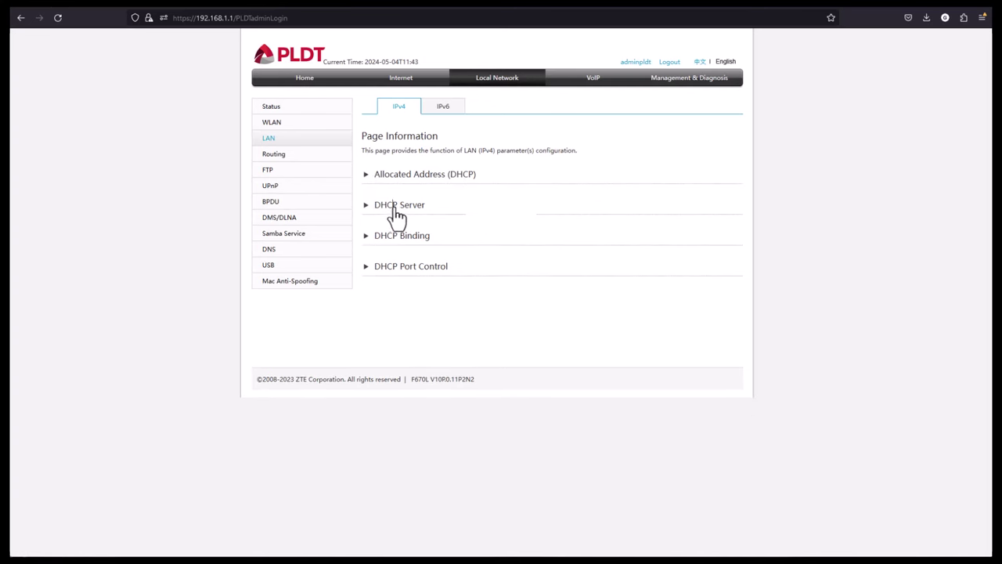
left_click(394, 206)
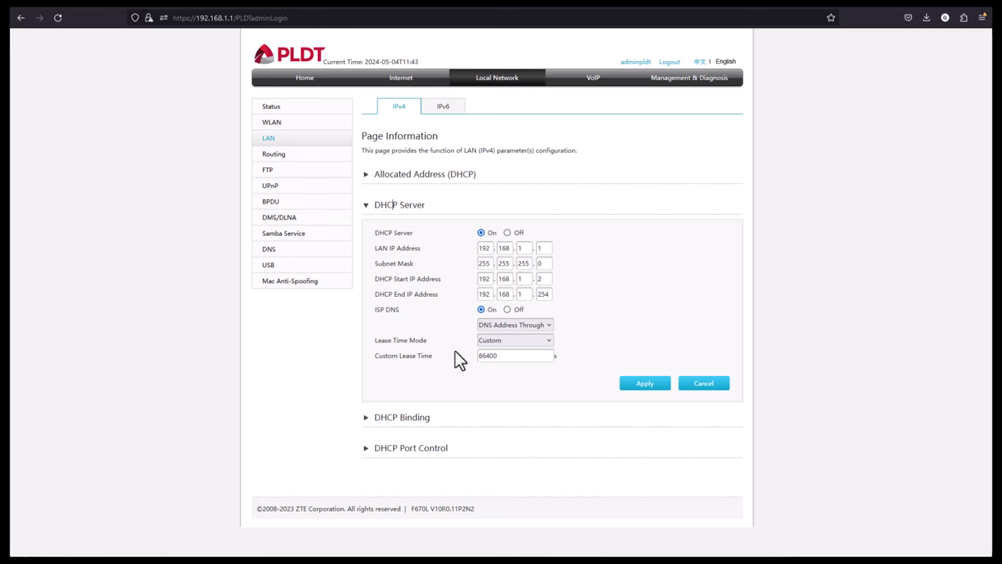
View the device management, network diagnosis and IPv6 switch settings under management and diagnosis
left_click(721, 81)
left_click(304, 123)
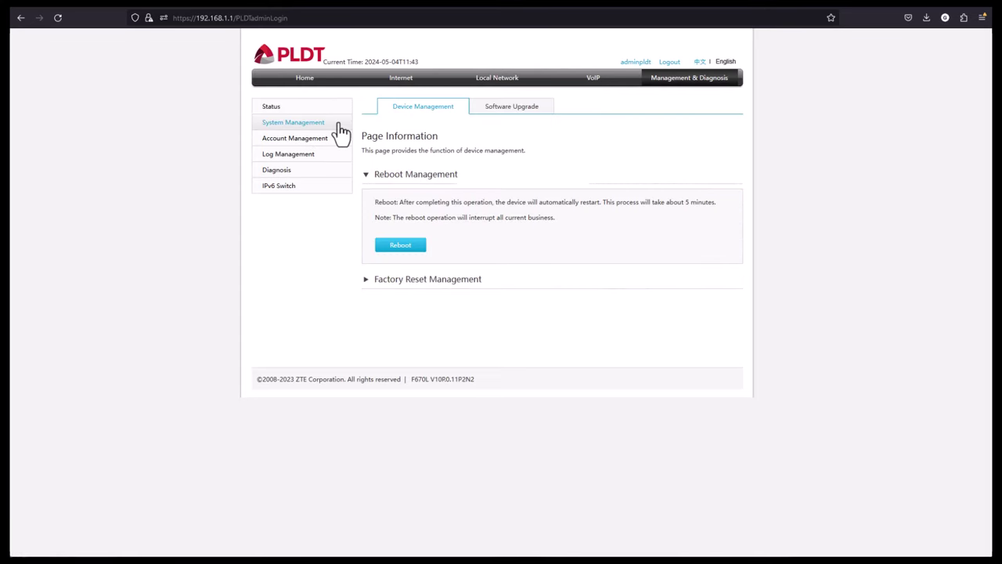
left_click(300, 173)
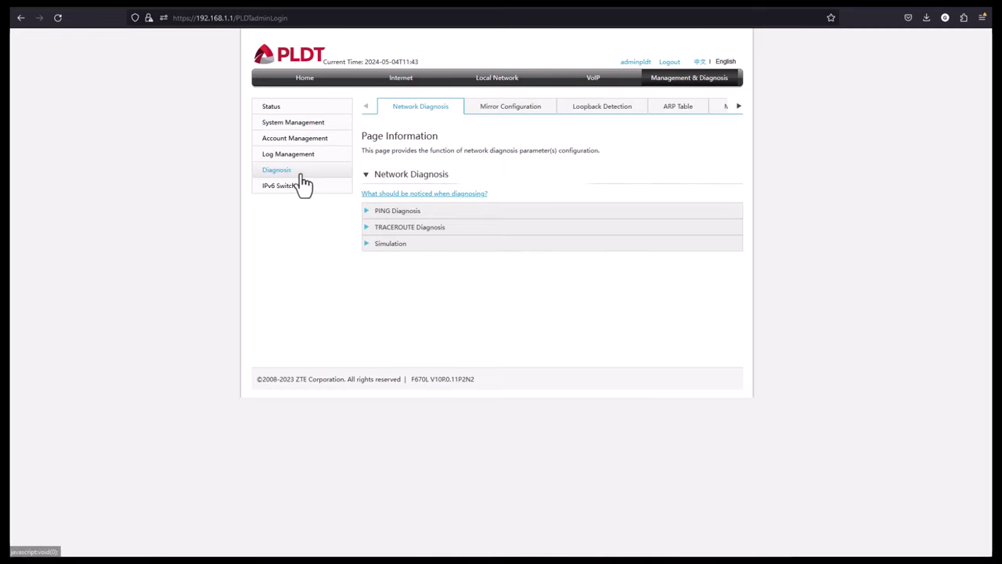
left_click(286, 185)
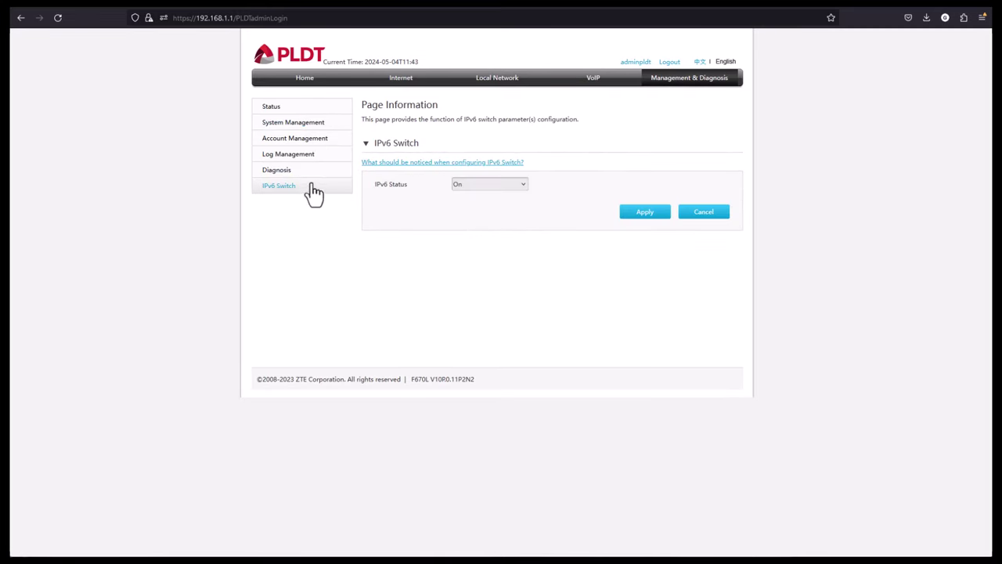
View the PING diagnosis form in network diagnosis and return to the system log management settings
left_click(311, 172)
left_click(367, 212)
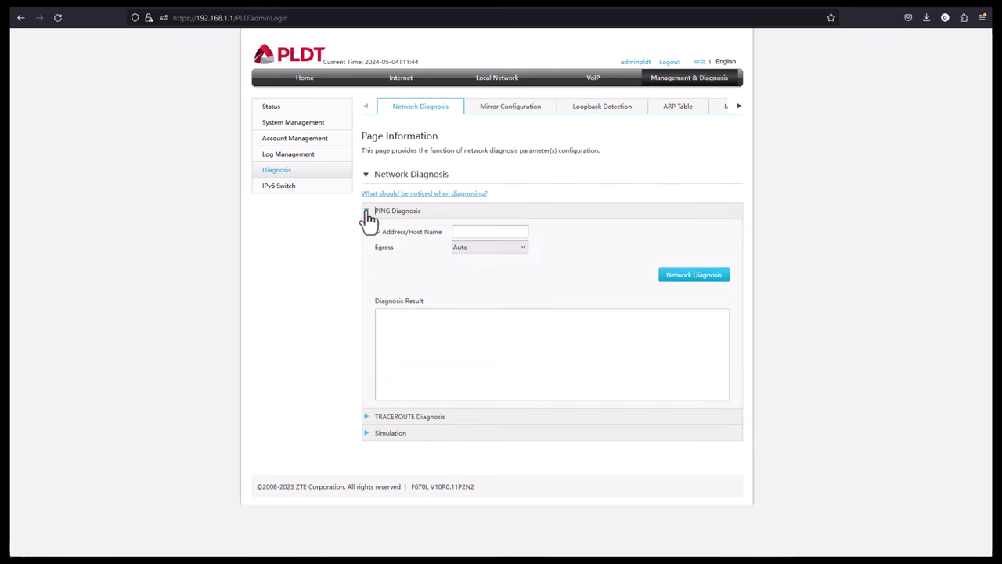
left_click(317, 157)
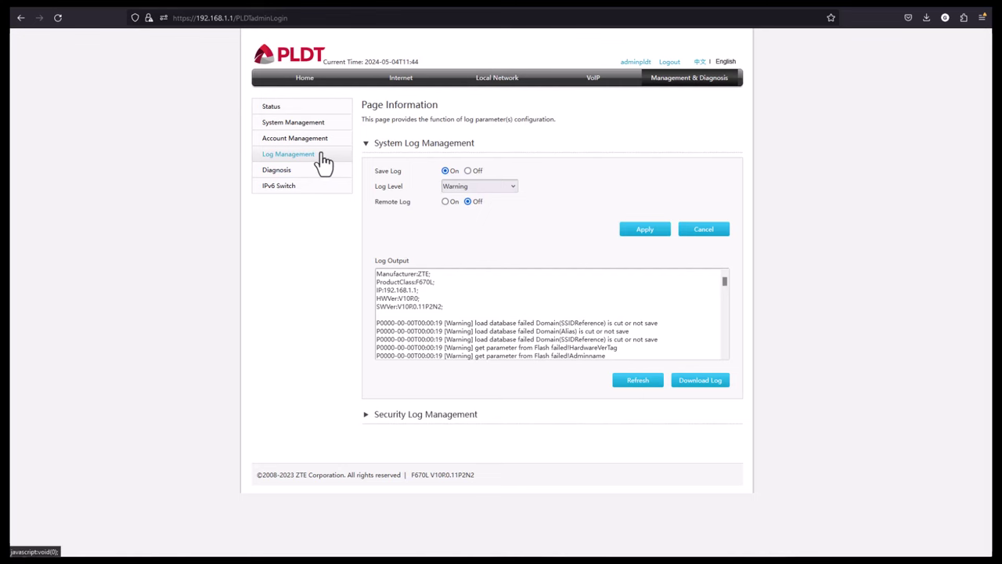